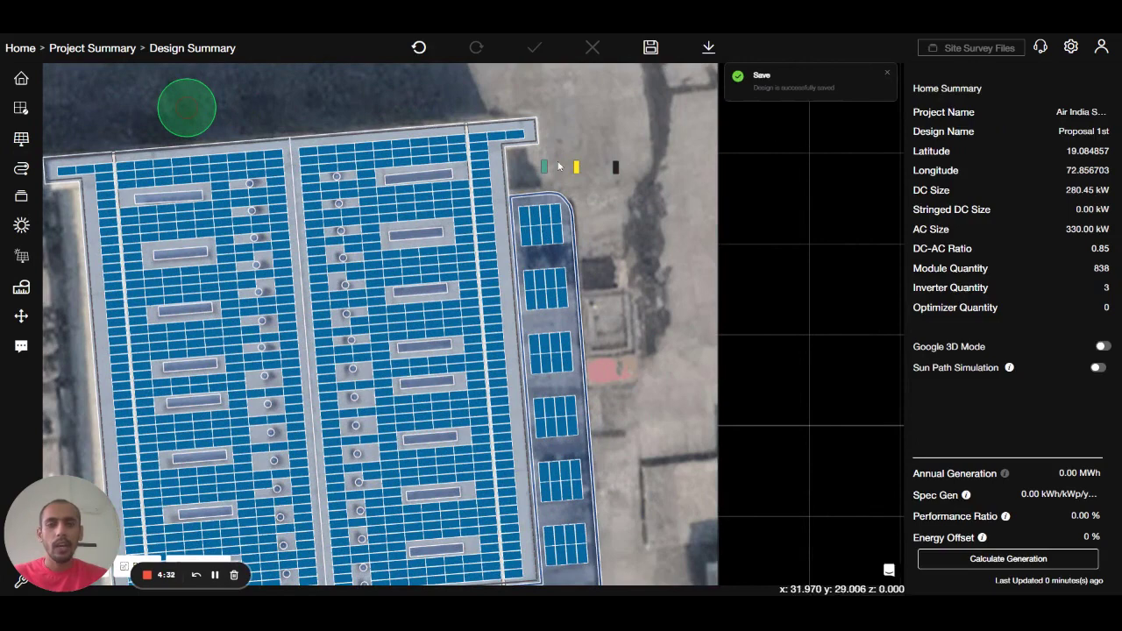
- Scroll the saved 'Proposal 1st' design showing 838 modules and three inverters
scroll(574, 190, up, 5)
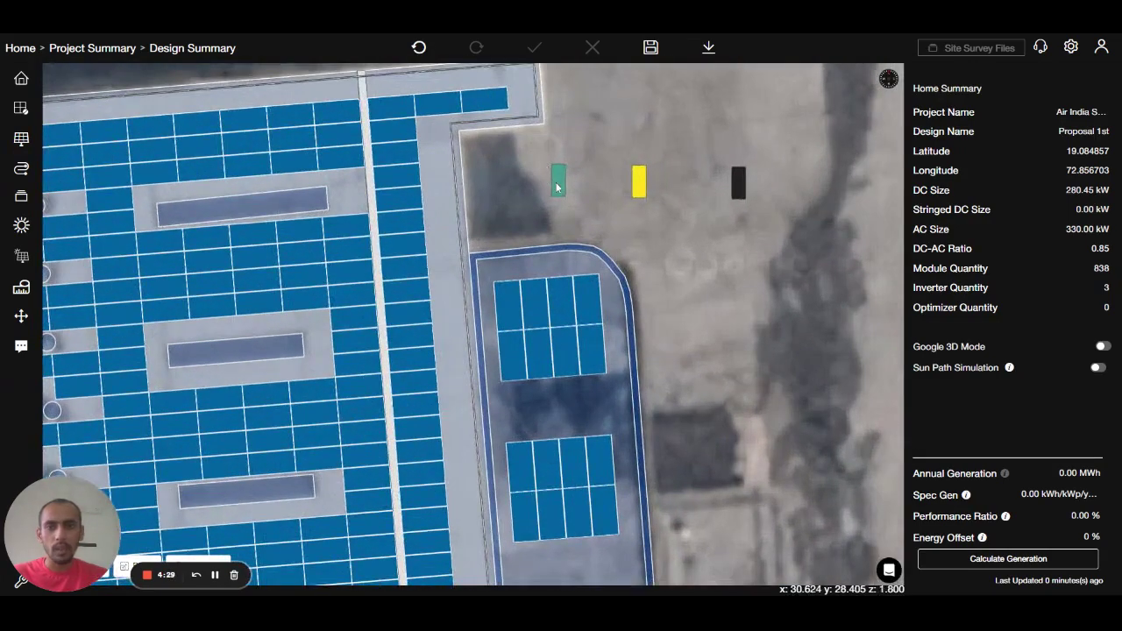
- Open inverter #1 (SG110CX) and expand MPPT 1, which allows 7–23 modules per string
click(558, 181)
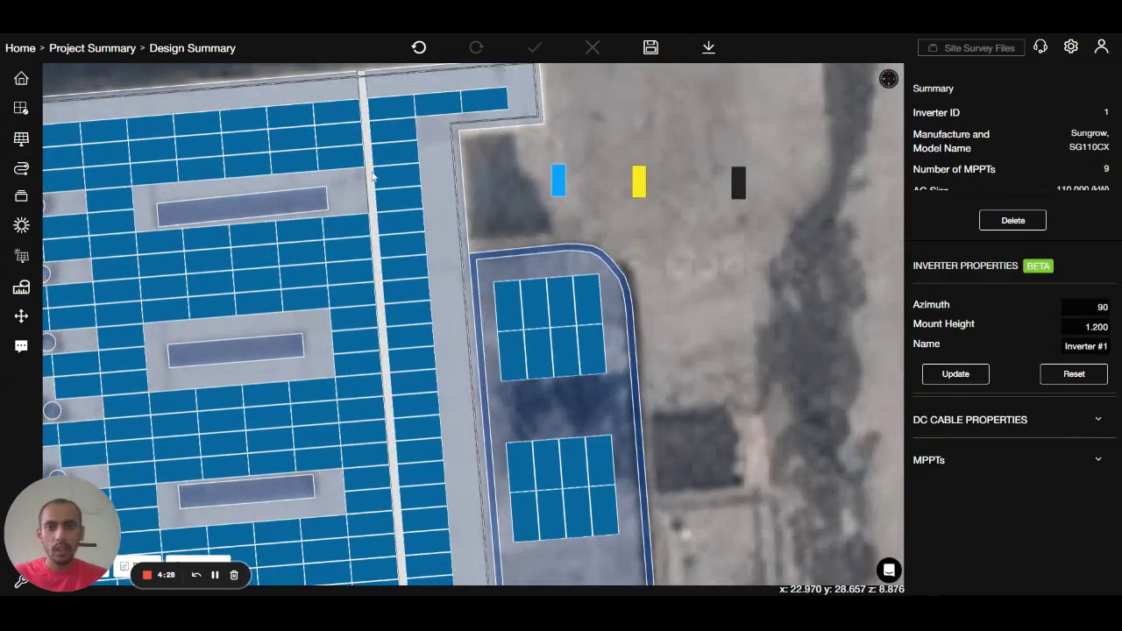
scroll(755, 343, down, 2)
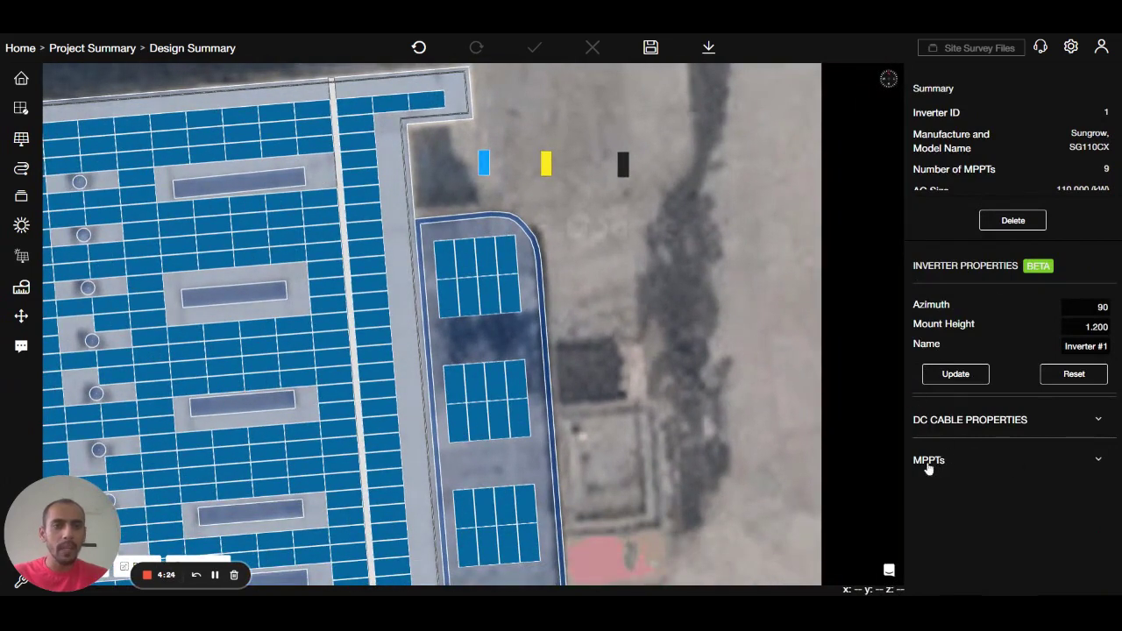
click(1094, 462)
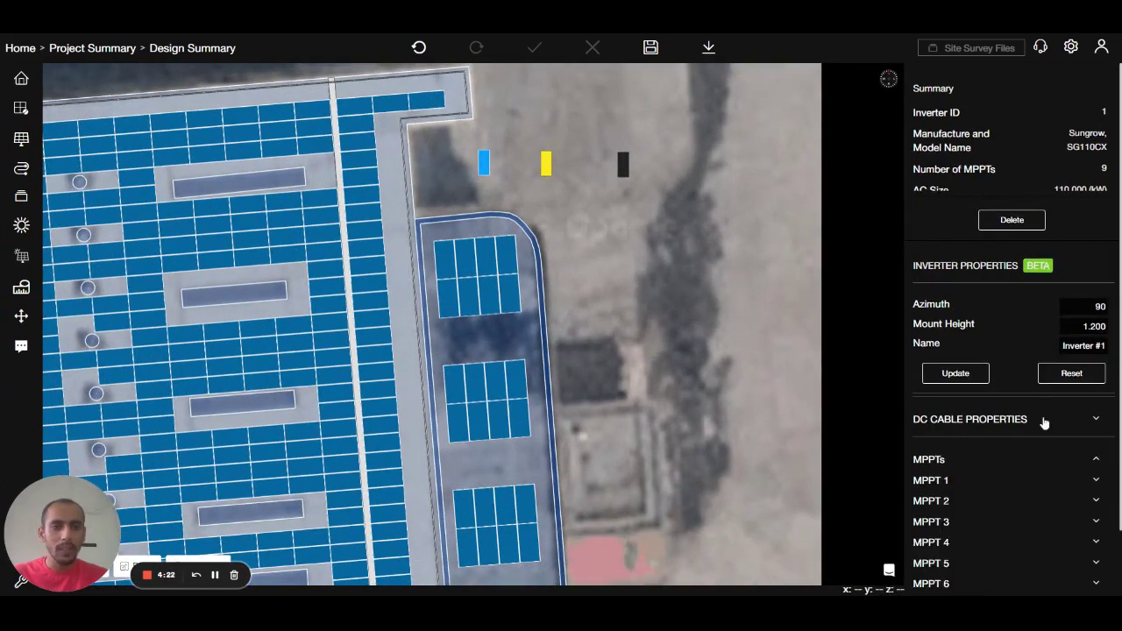
scroll(1045, 332, down, 1)
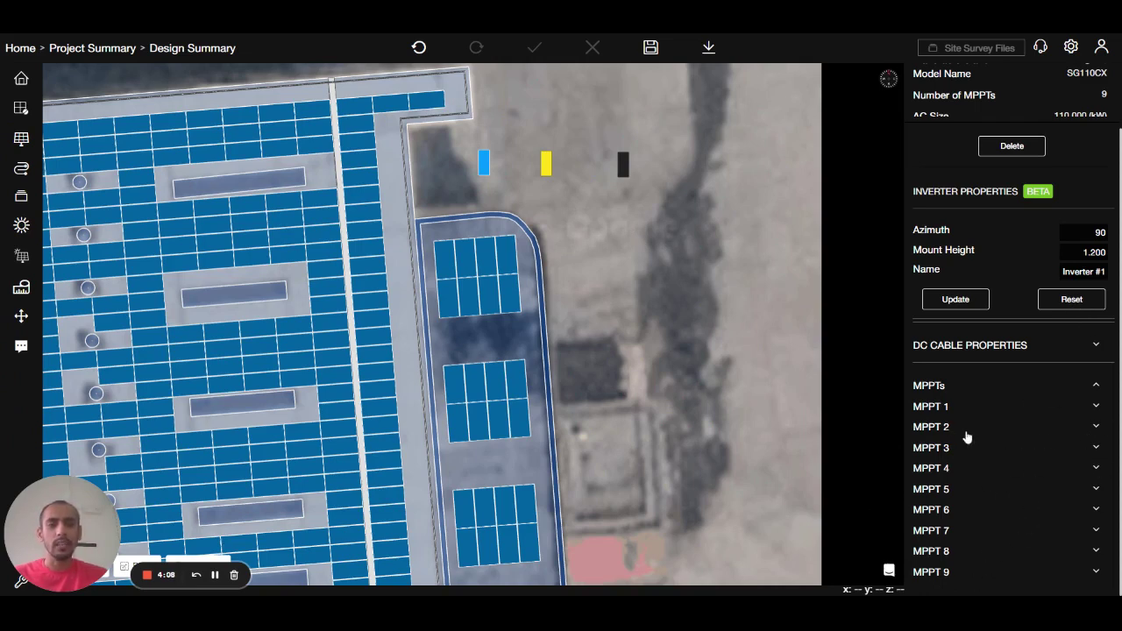
click(946, 408)
scroll(964, 418, down, 3)
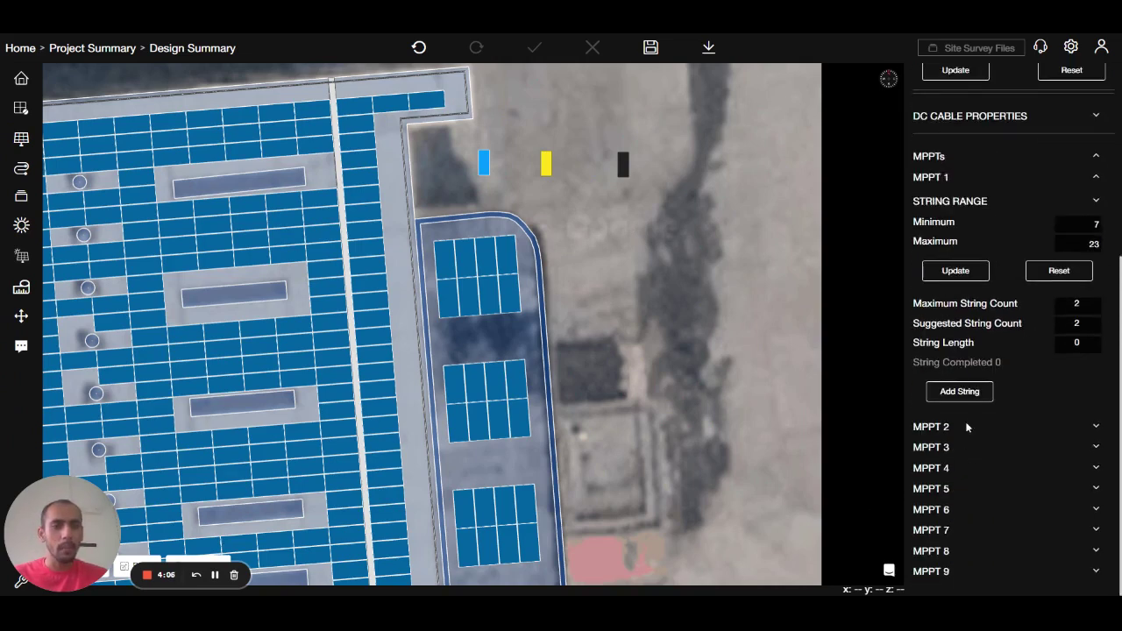
- Start String 1 on MPPT 1 and link the first panels of the top side-roof block
click(959, 397)
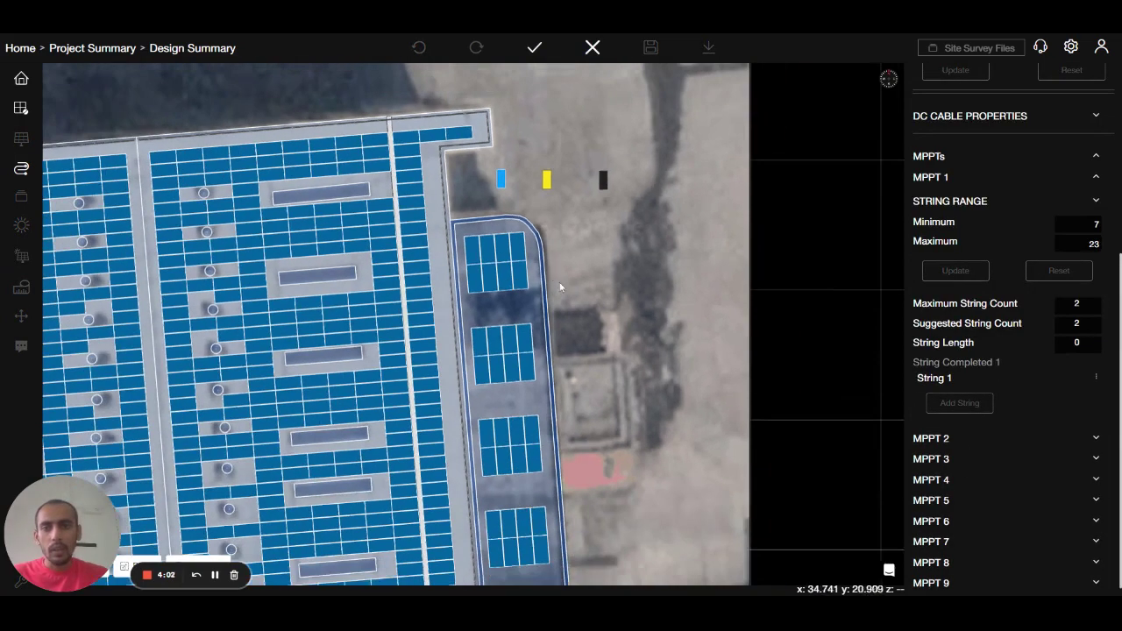
drag(561, 288, 591, 191)
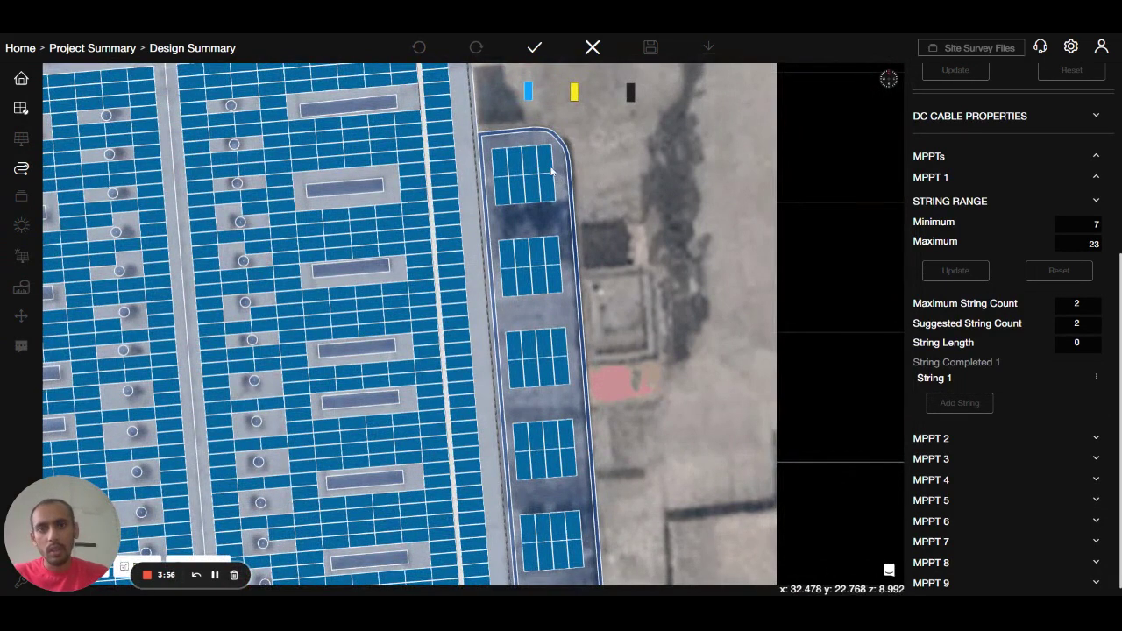
click(592, 47)
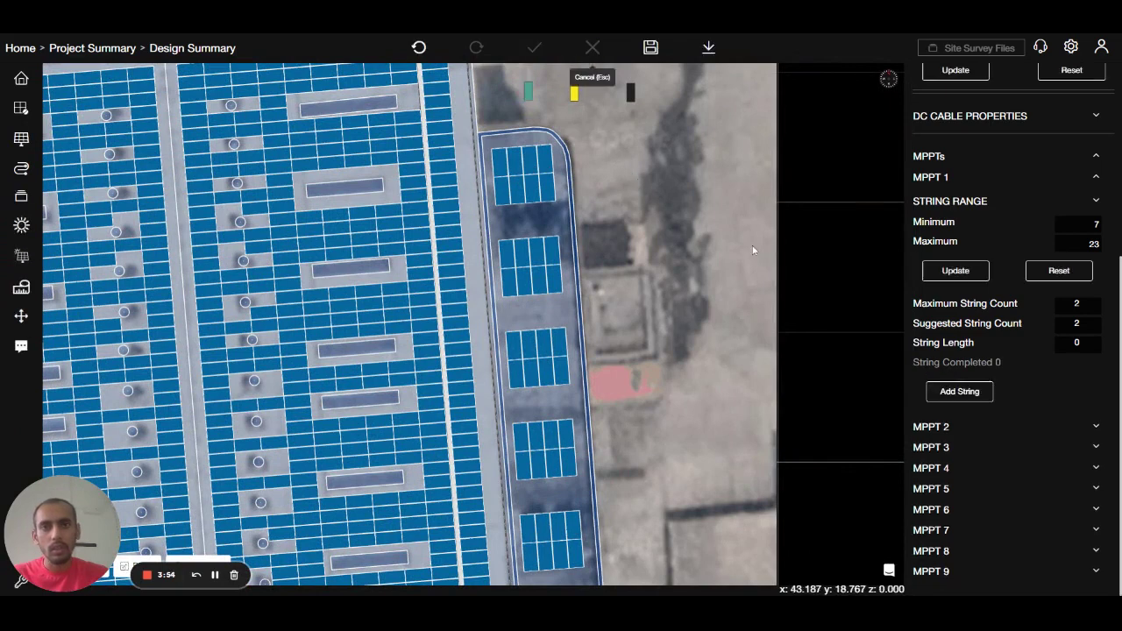
click(959, 391)
mouse_move(545, 160)
mouse_down()
mouse_move(481, 167)
mouse_move(546, 164)
mouse_move(505, 162)
mouse_move(503, 189)
mouse_move(536, 195)
mouse_up()
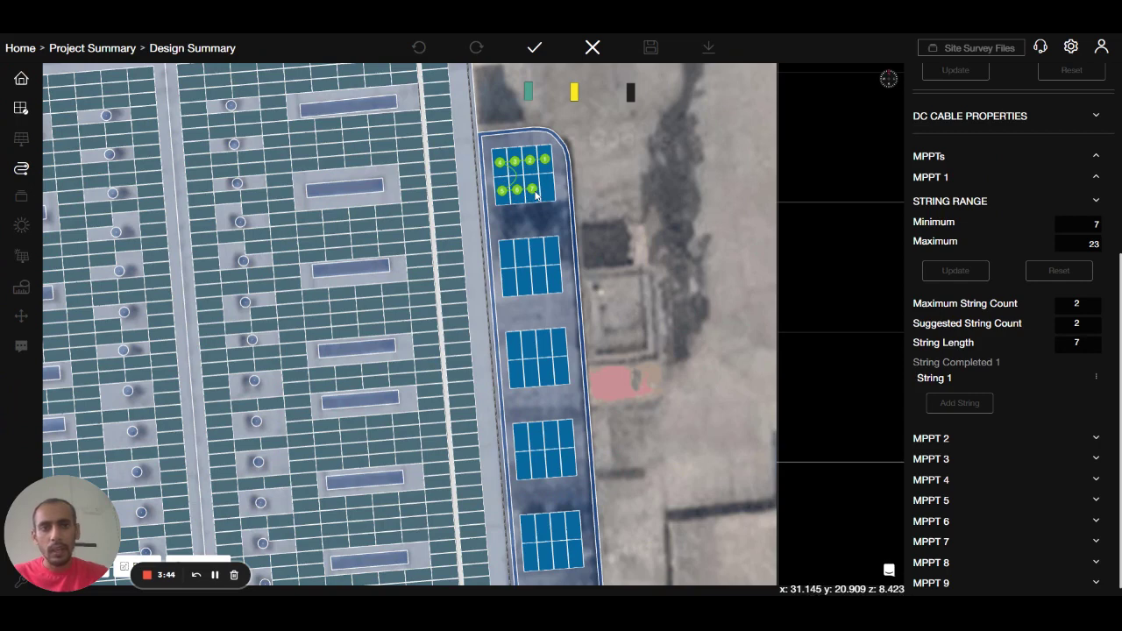
drag(537, 194, 526, 196)
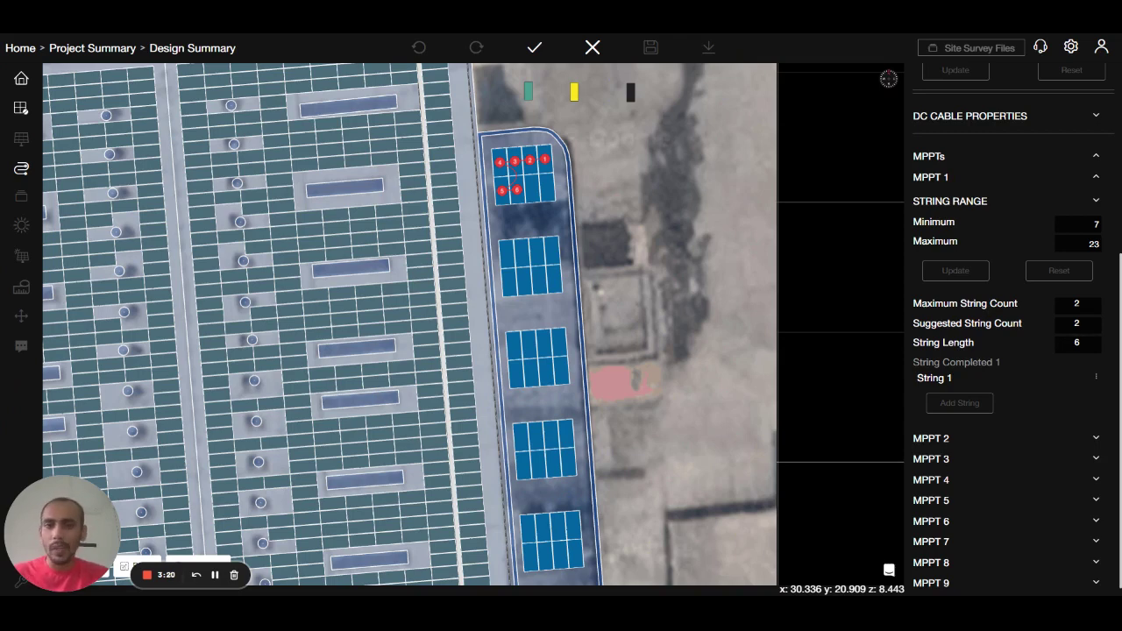
- Extend String 1 through the second and third blocks to 18 modules and complete it
click(533, 189)
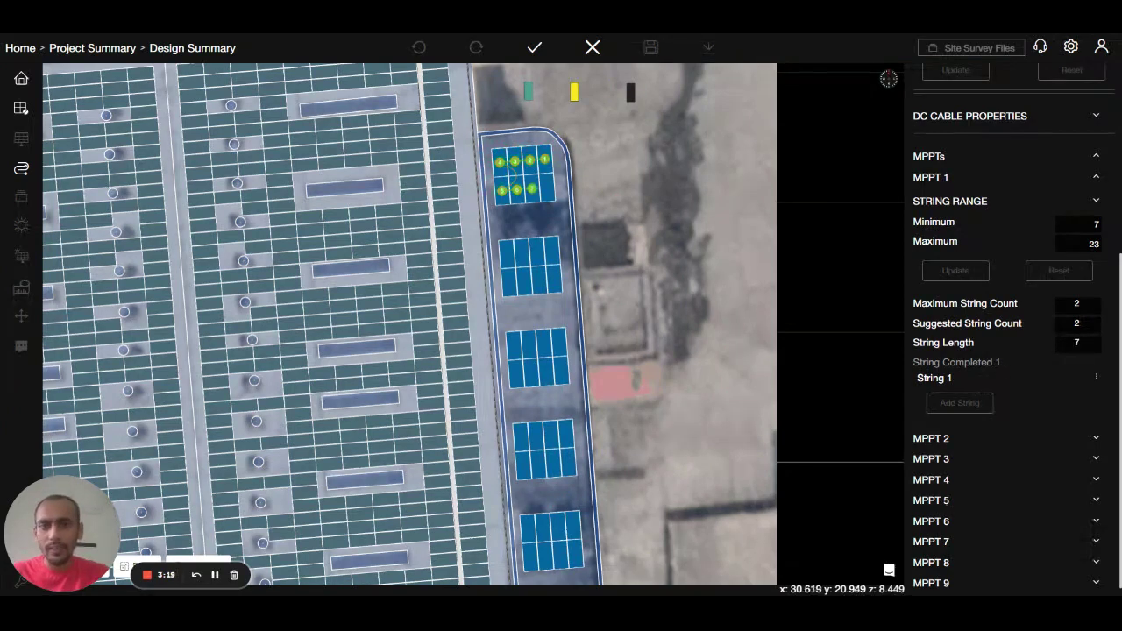
click(547, 188)
click(551, 251)
click(537, 252)
click(521, 252)
click(506, 253)
click(509, 281)
click(523, 281)
click(539, 281)
click(554, 279)
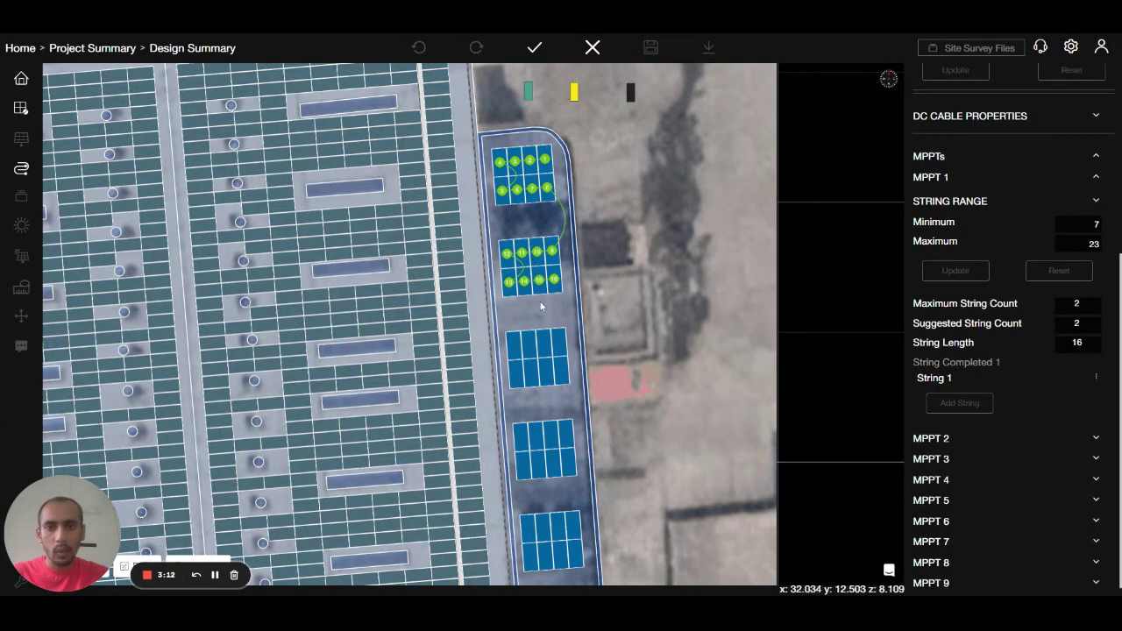
click(559, 341)
click(544, 342)
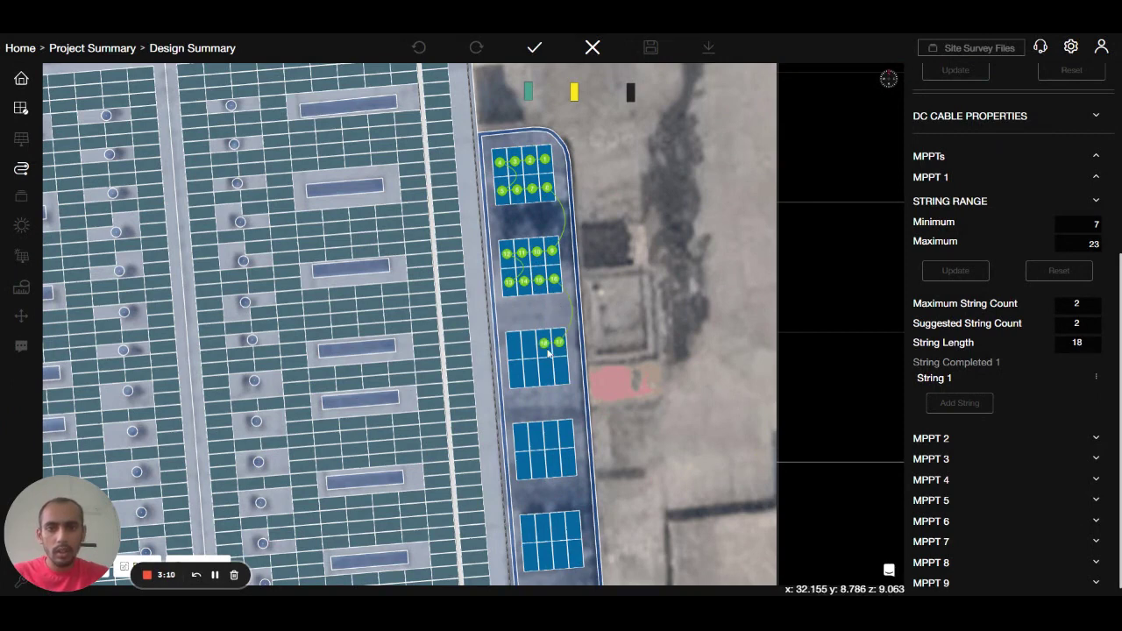
click(534, 49)
scroll(626, 187, down, 2)
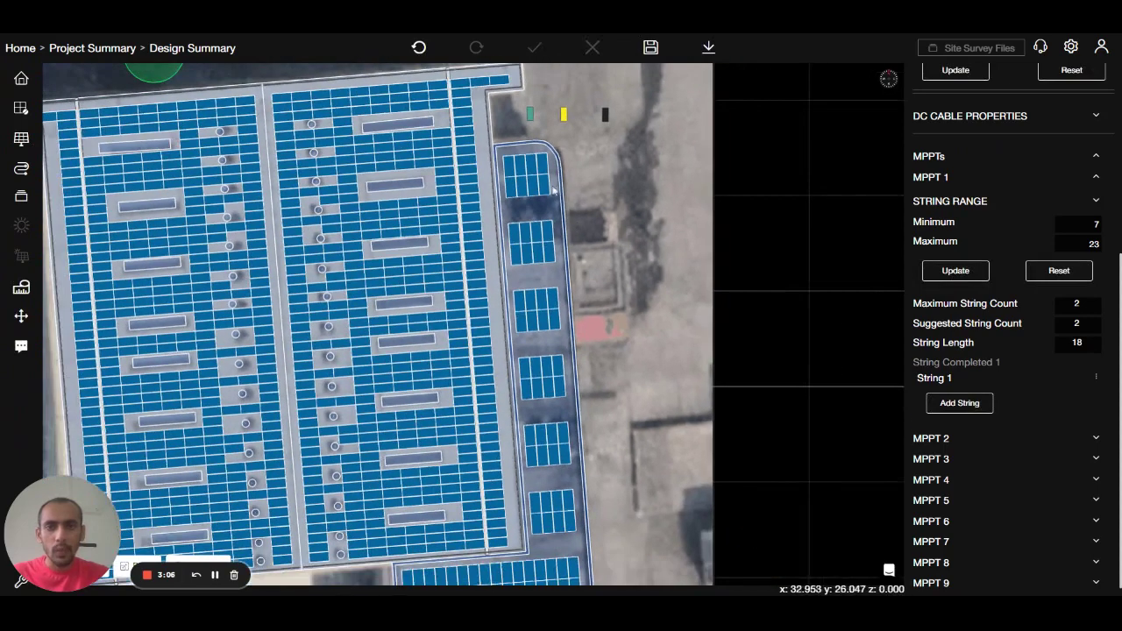
- Start String 2 on MPPT 1 with four panels from the middle block
click(960, 404)
scroll(547, 312, up, 3)
scroll(543, 309, down, 1)
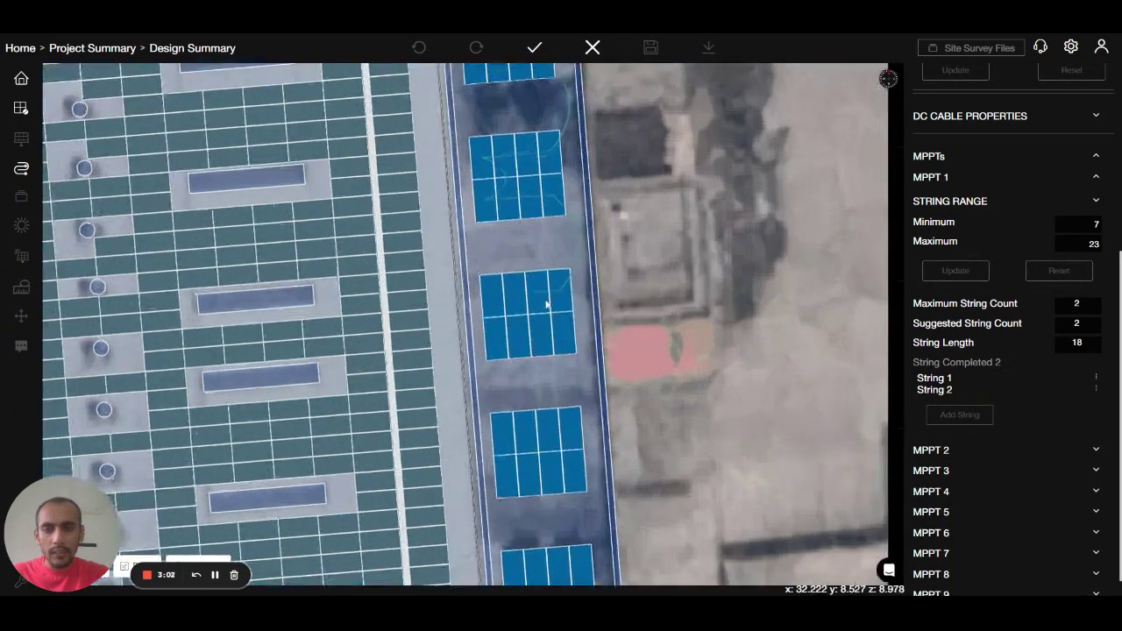
scroll(533, 304, down, 1)
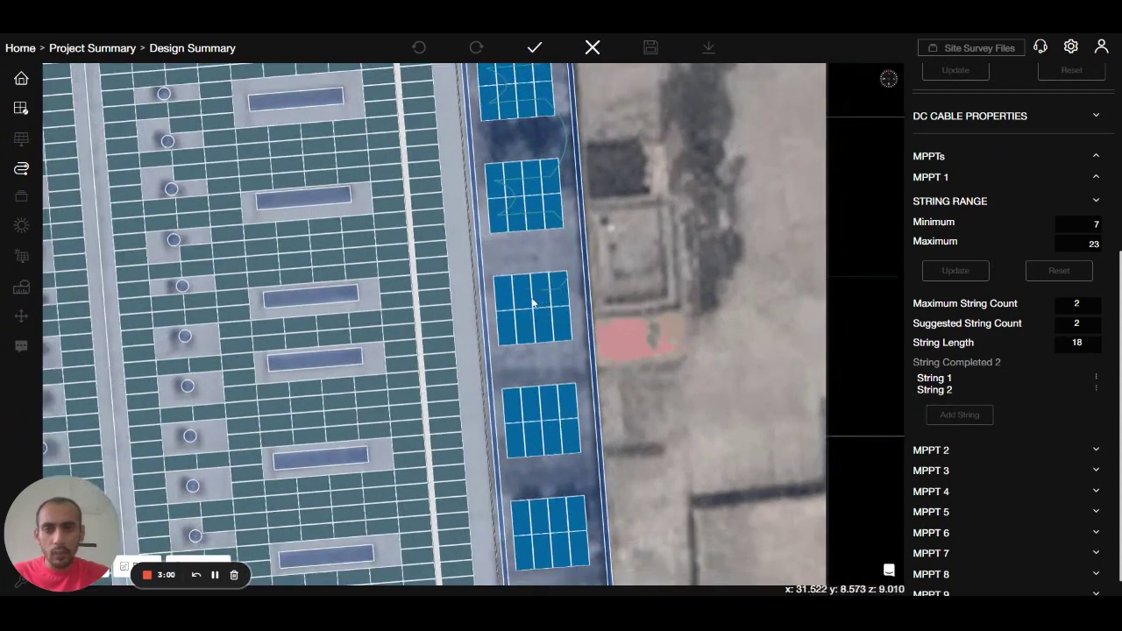
click(522, 292)
click(504, 293)
click(507, 327)
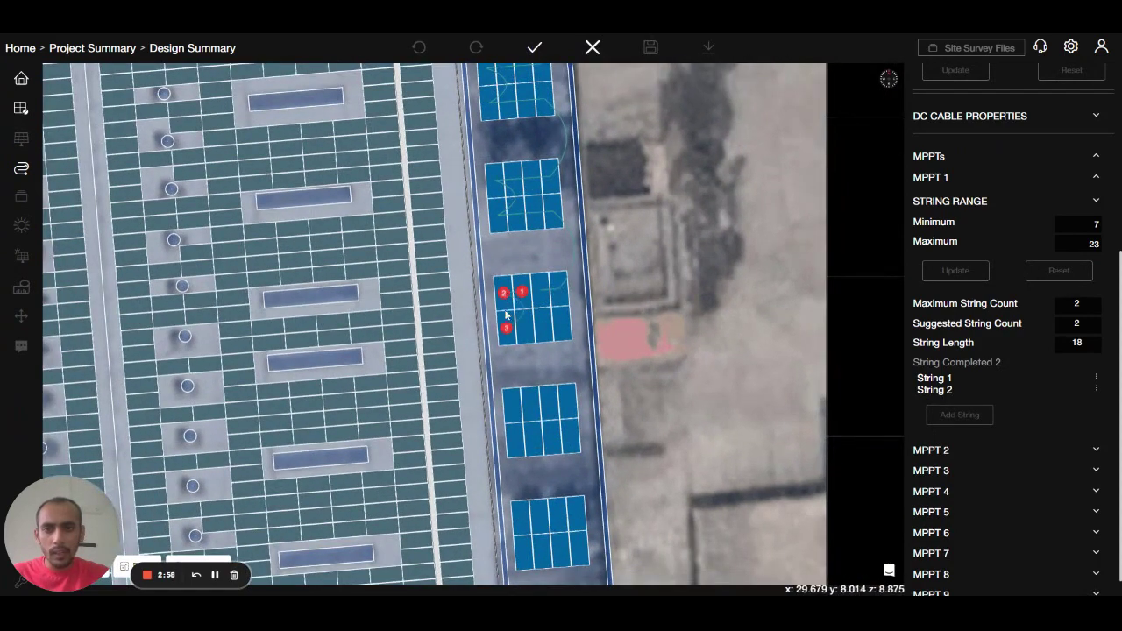
click(523, 329)
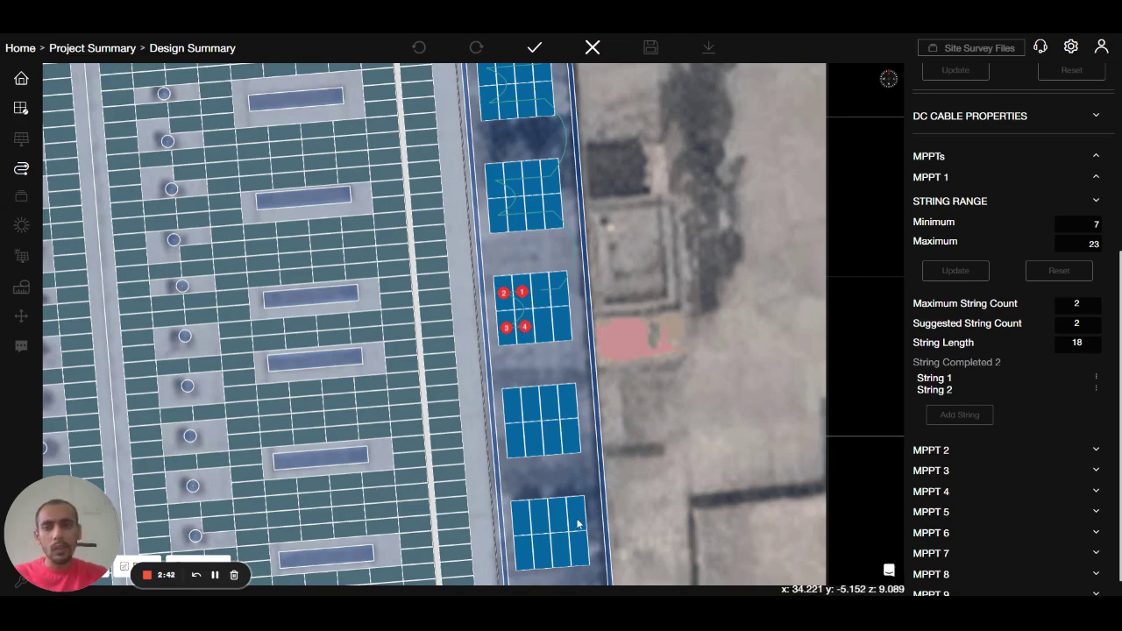
- Finish String 2 at 18 modules through the lower blocks, then expand MPPT 2's settings
click(576, 520)
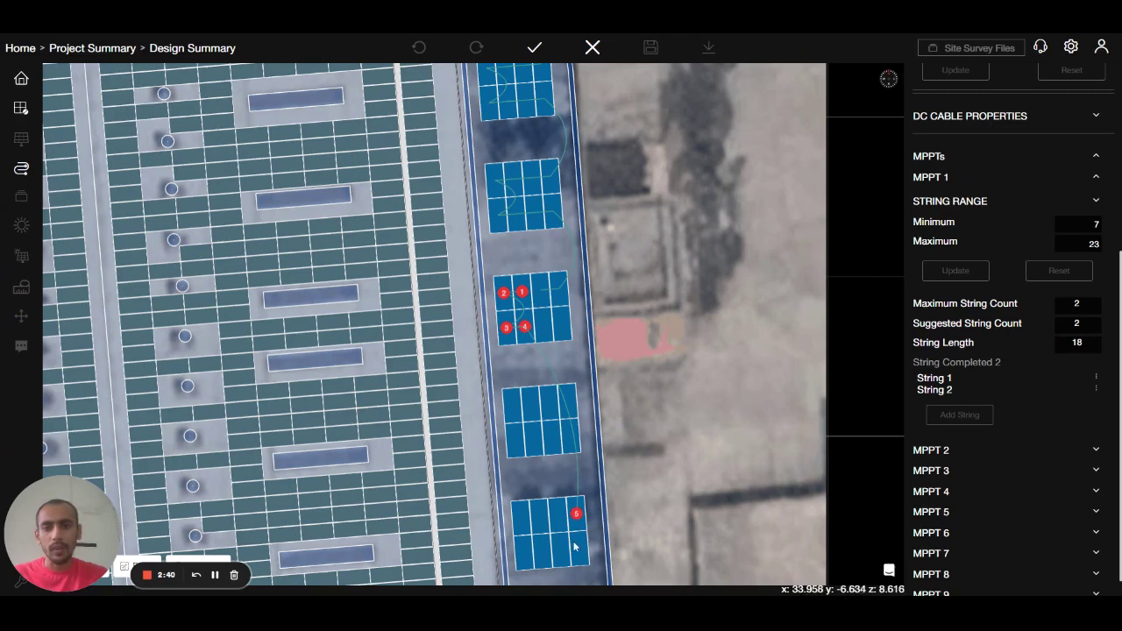
click(558, 522)
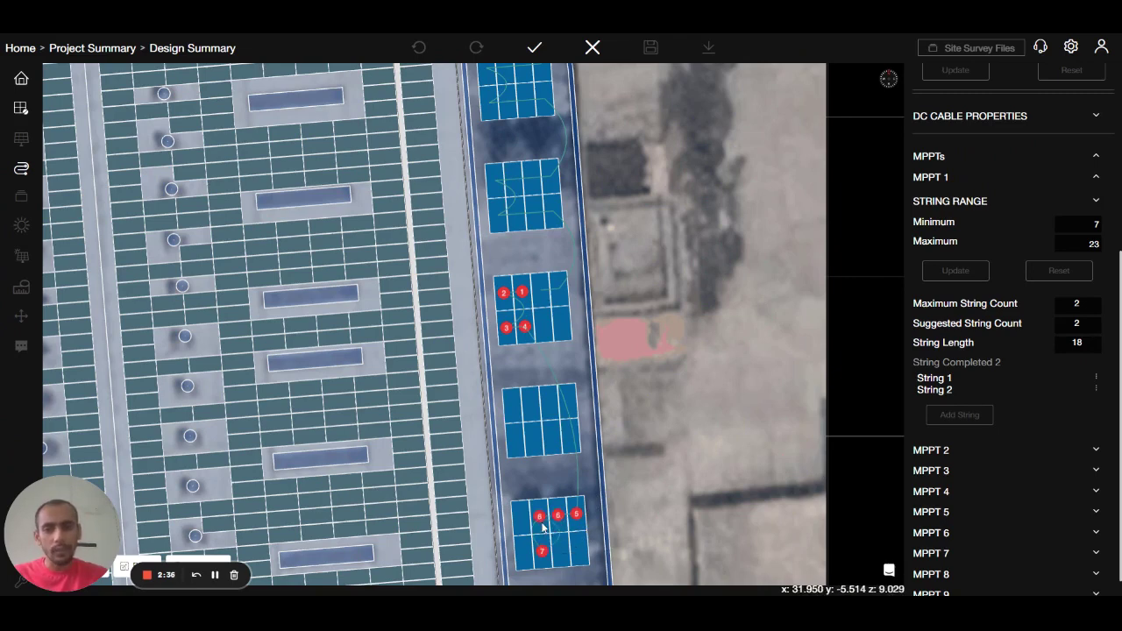
click(521, 524)
click(525, 559)
click(562, 556)
click(581, 554)
click(518, 445)
click(535, 444)
click(553, 442)
click(571, 441)
click(567, 406)
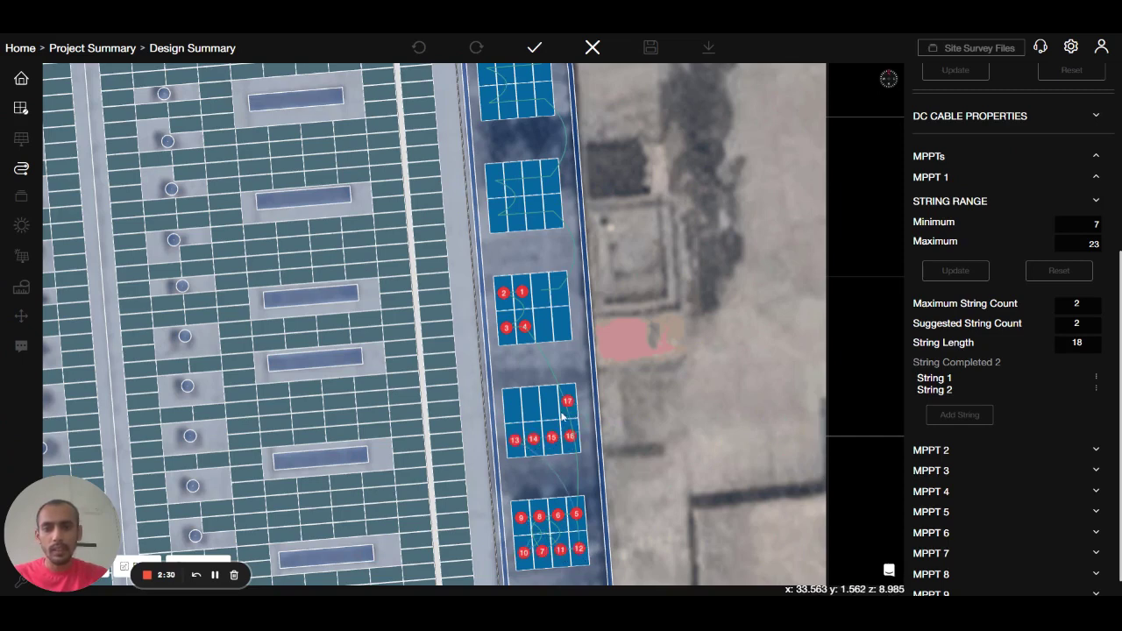
click(549, 406)
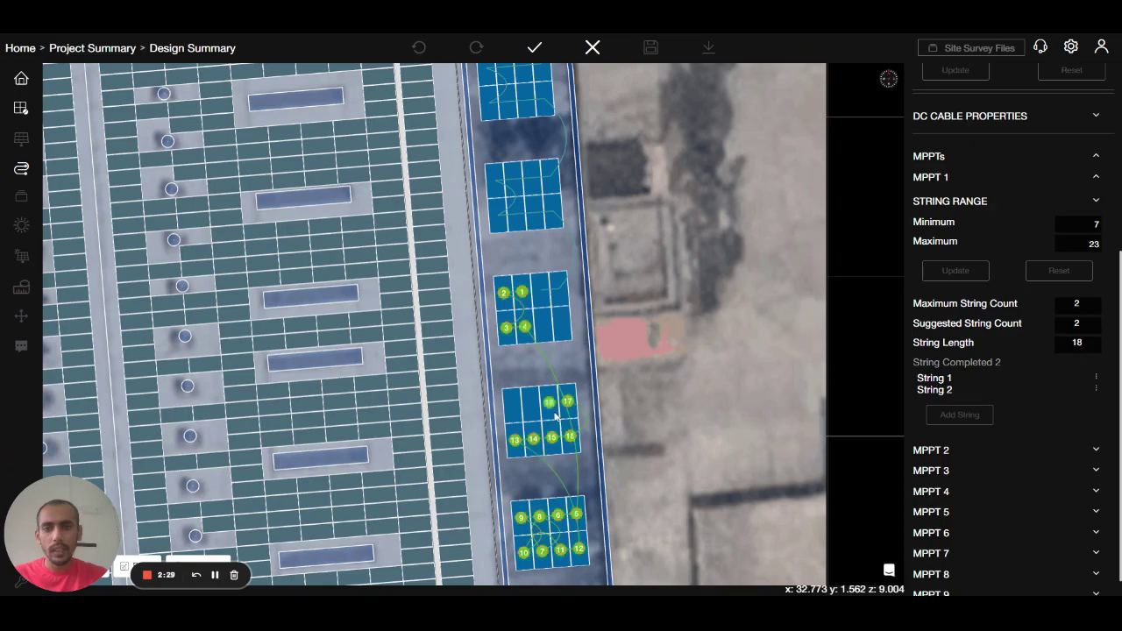
click(532, 49)
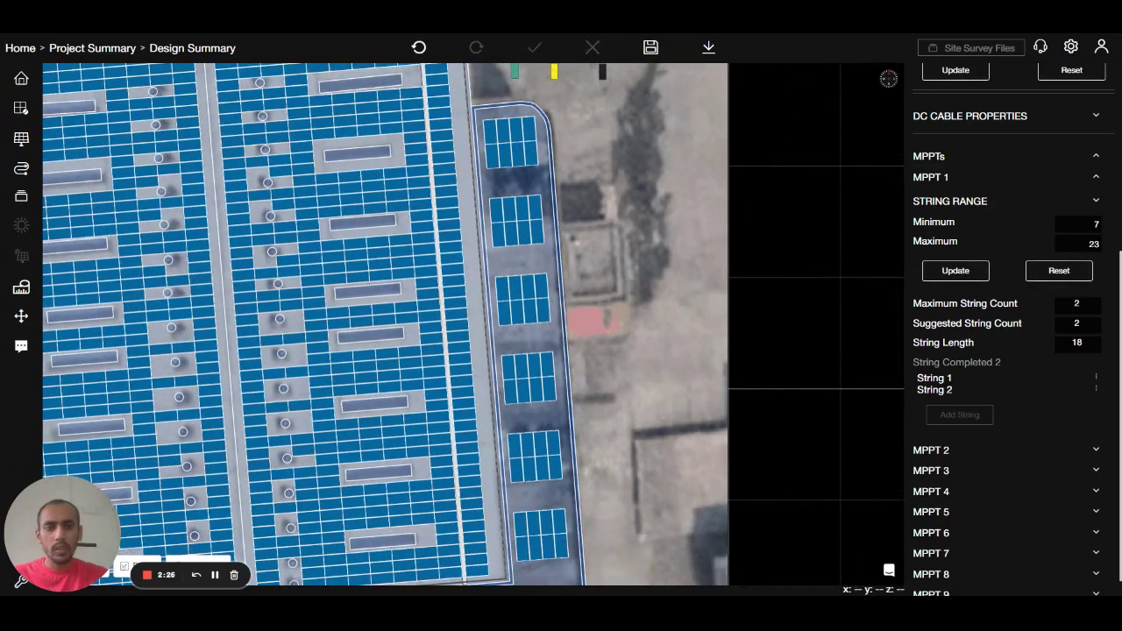
scroll(970, 325, down, 1)
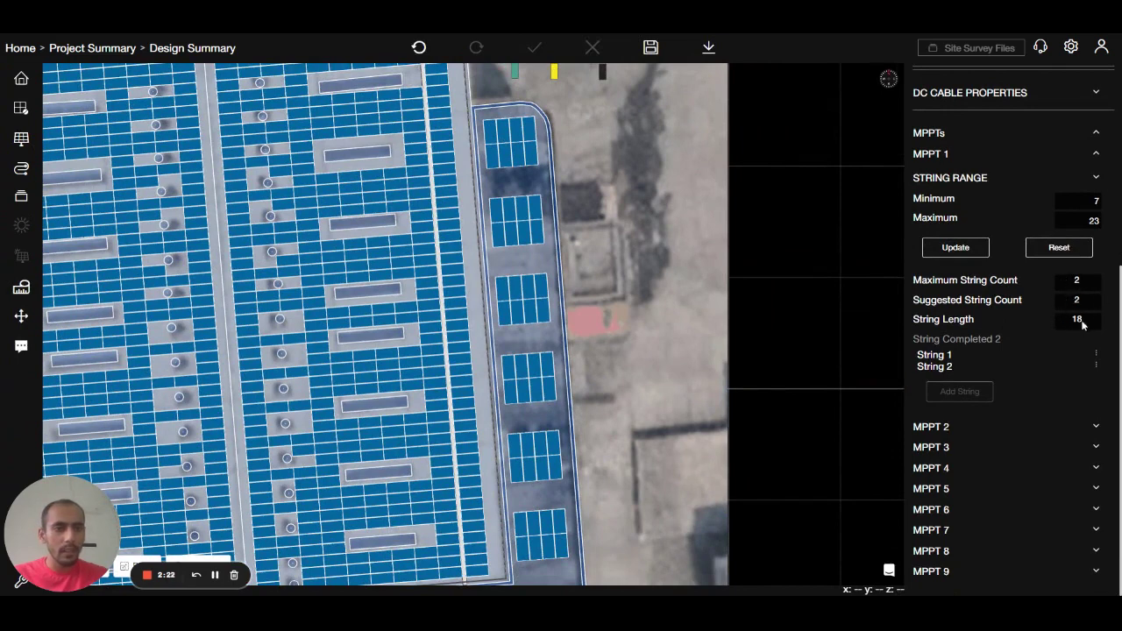
click(1023, 434)
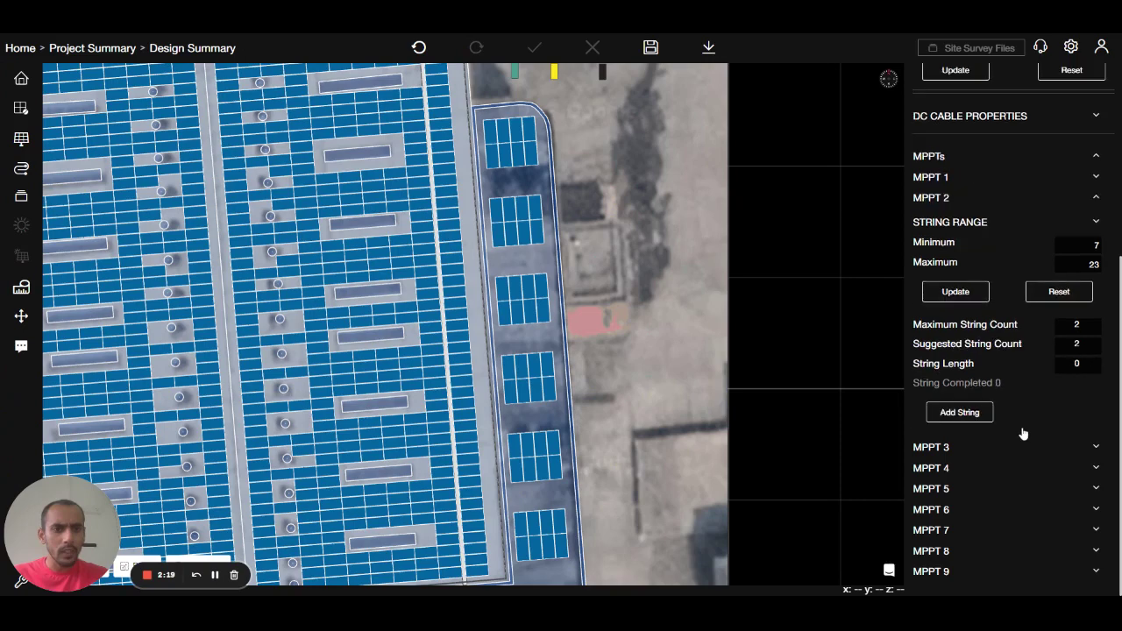
- Wire String 1 on MPPT 2 through 18 modules of the lower-right array
click(959, 412)
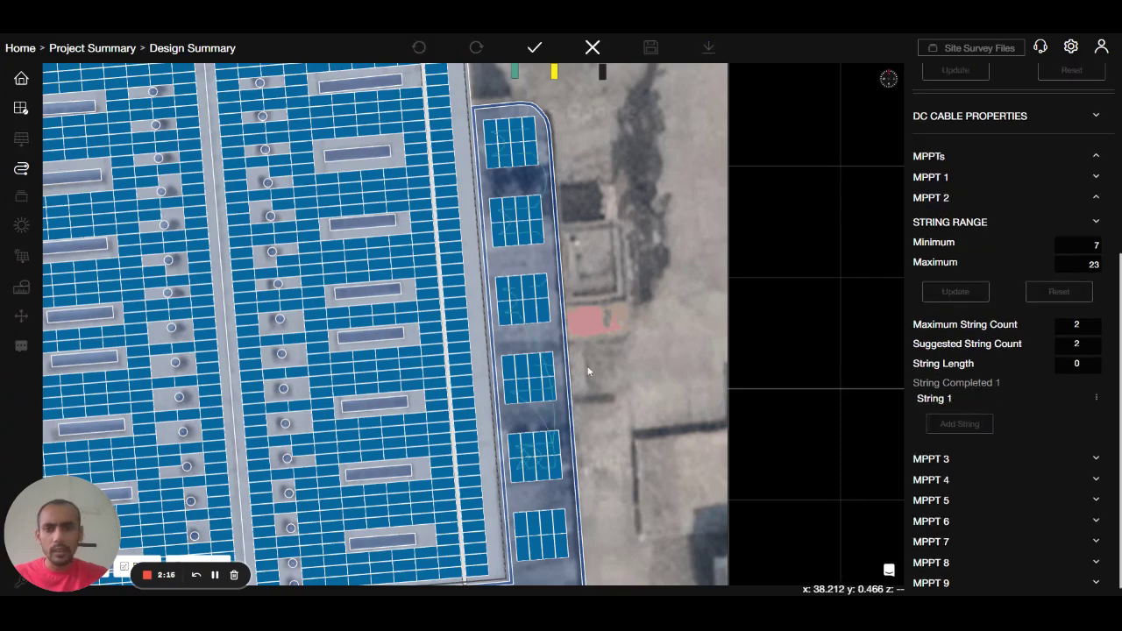
scroll(587, 371, down, 3)
drag(595, 489, 533, 358)
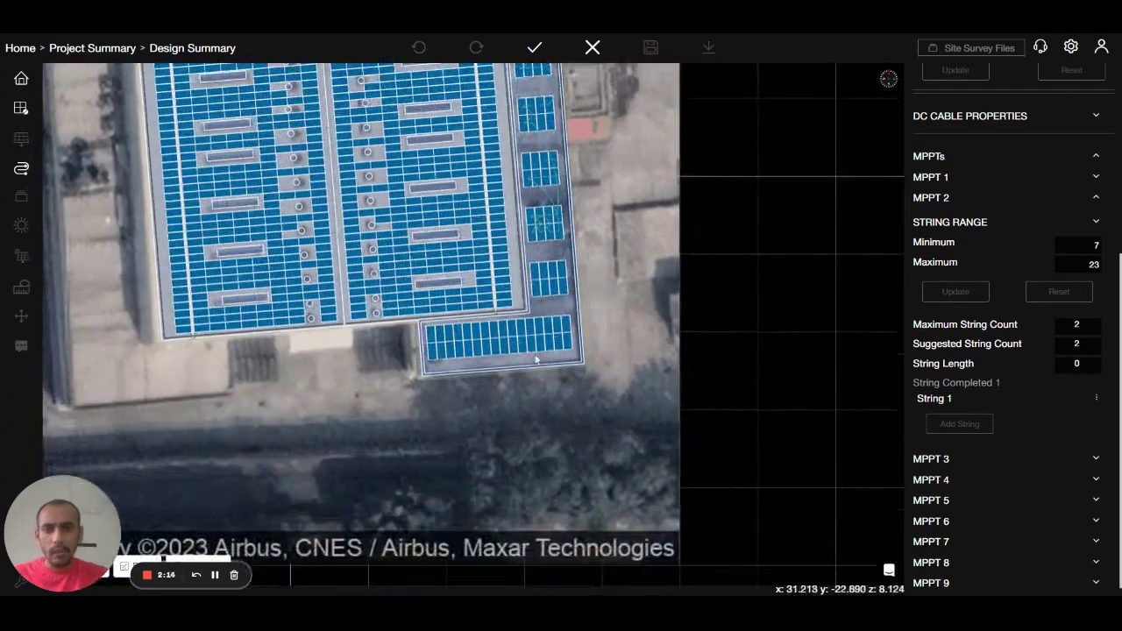
scroll(533, 358, down, 2)
scroll(529, 344, up, 4)
scroll(529, 344, up, 2)
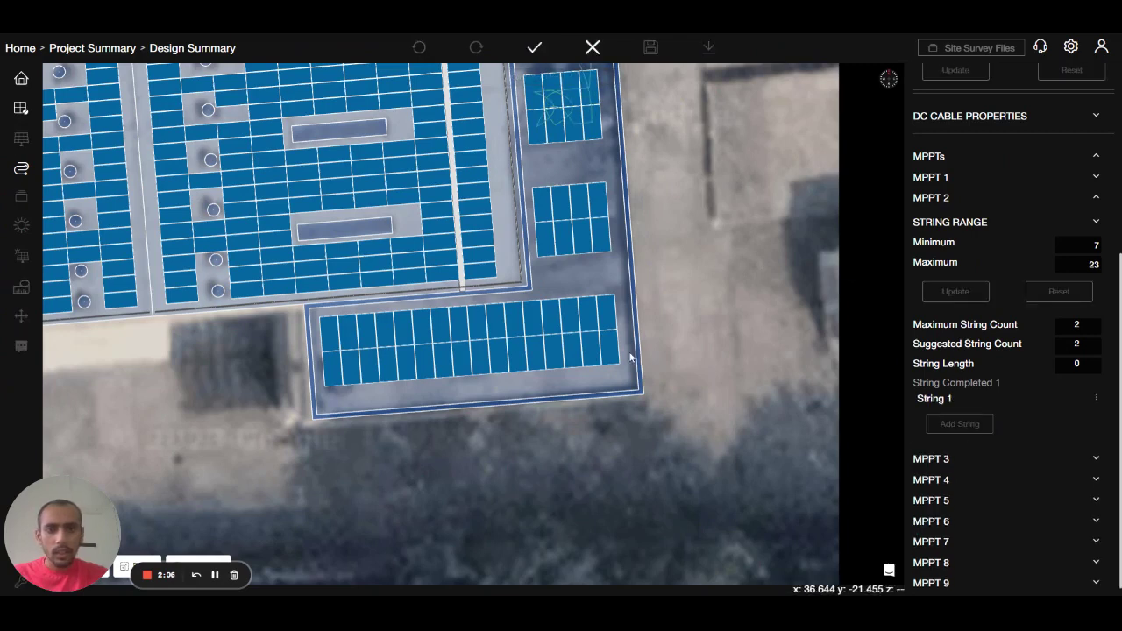
mouse_move(612, 357)
mouse_down()
mouse_move(333, 368)
mouse_move(332, 338)
mouse_move(354, 340)
mouse_up()
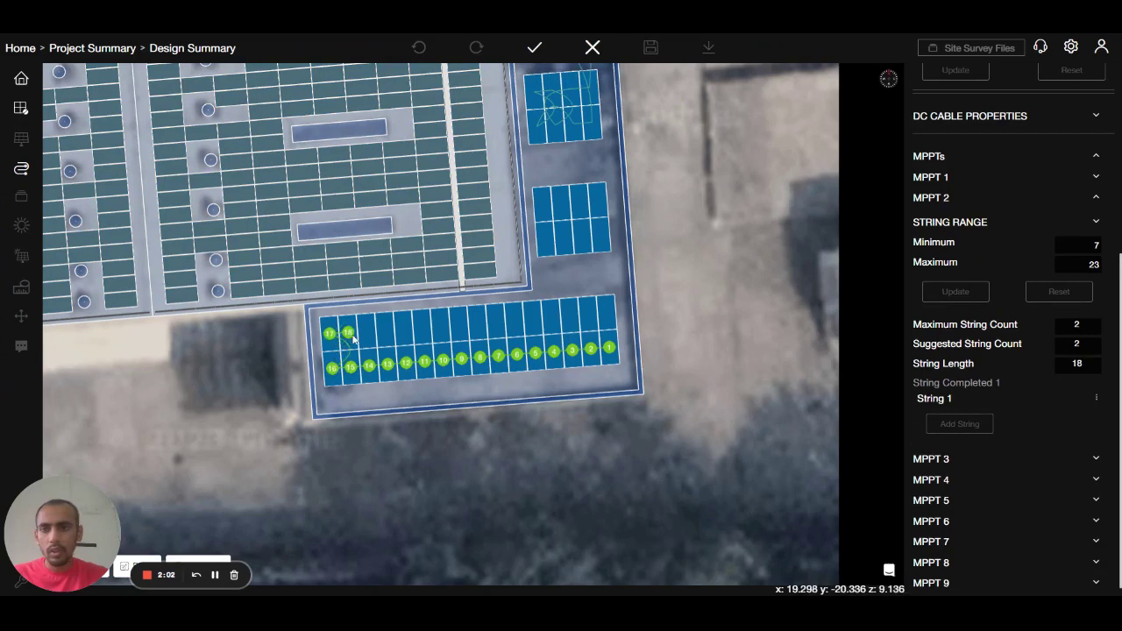
click(531, 49)
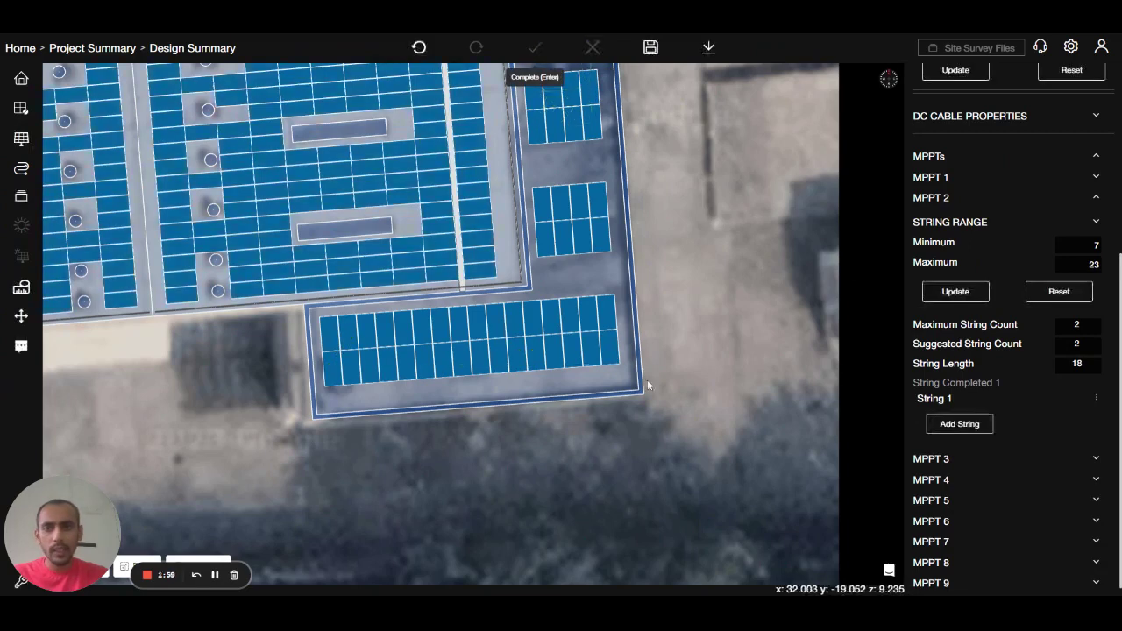
- Wire String 2 on MPPT 2 across the lower and upper arrays and commit both strings
click(948, 428)
mouse_move(376, 345)
mouse_down()
mouse_move(449, 326)
mouse_move(600, 323)
mouse_move(614, 307)
mouse_move(608, 251)
mouse_move(546, 248)
mouse_up()
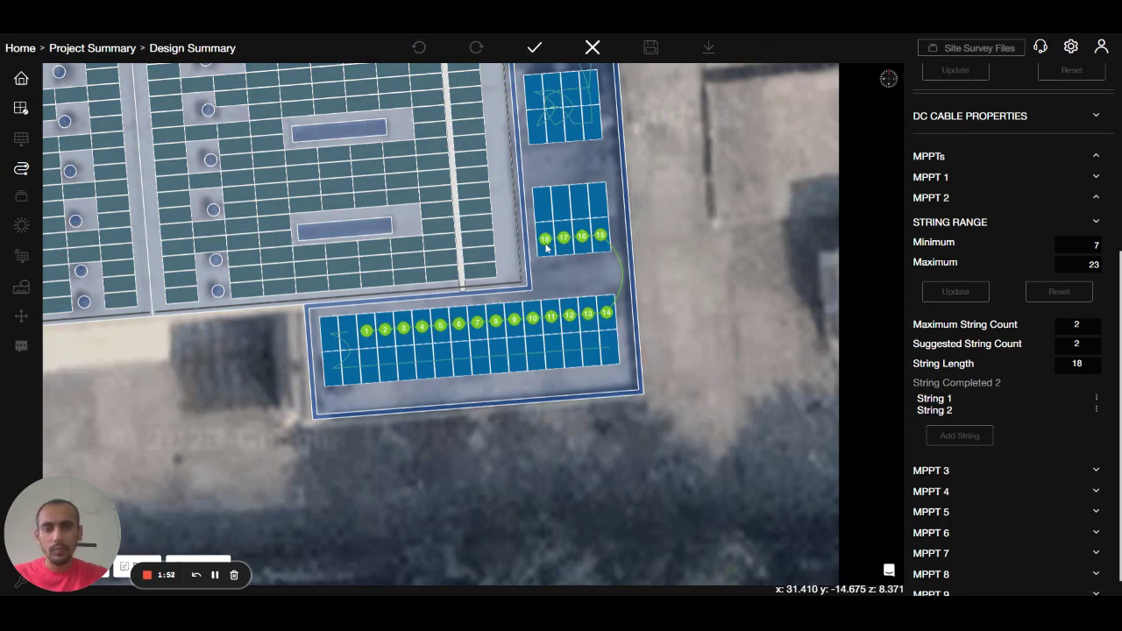
click(534, 47)
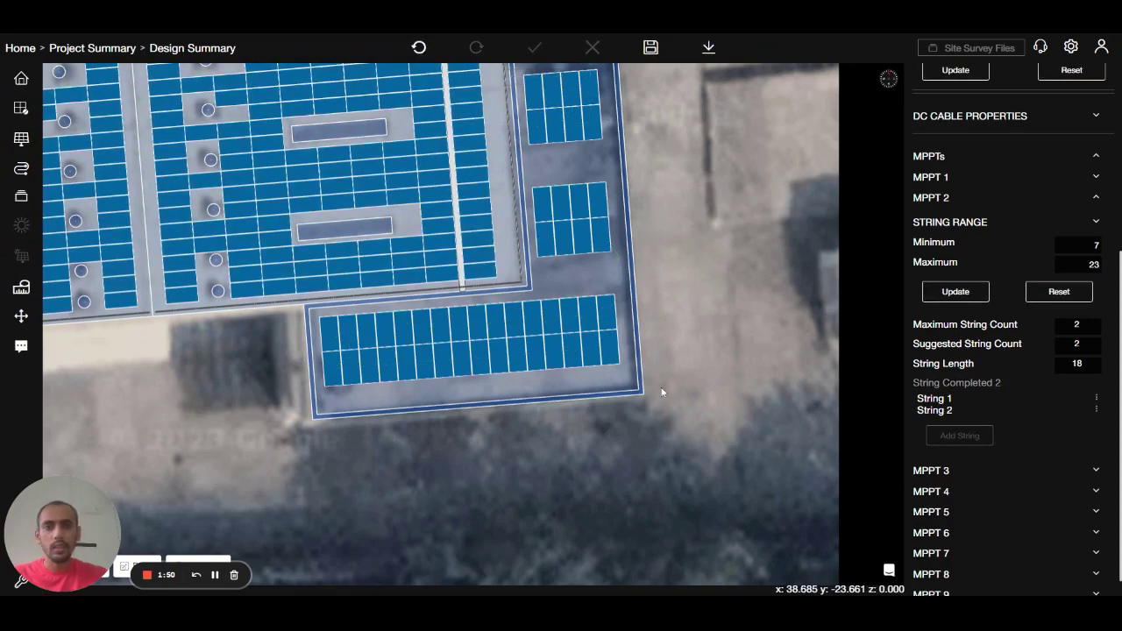
- Zoom out to the whole roof and open Home Summary showing 38.88 kW stringed DC
scroll(664, 392, down, 5)
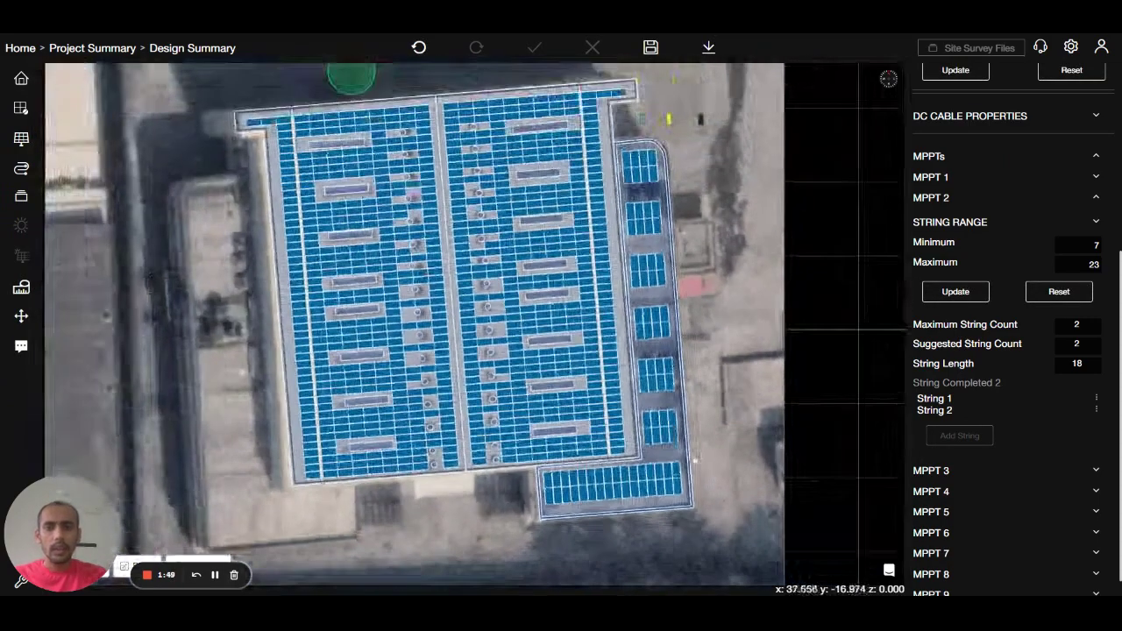
drag(687, 429, 743, 444)
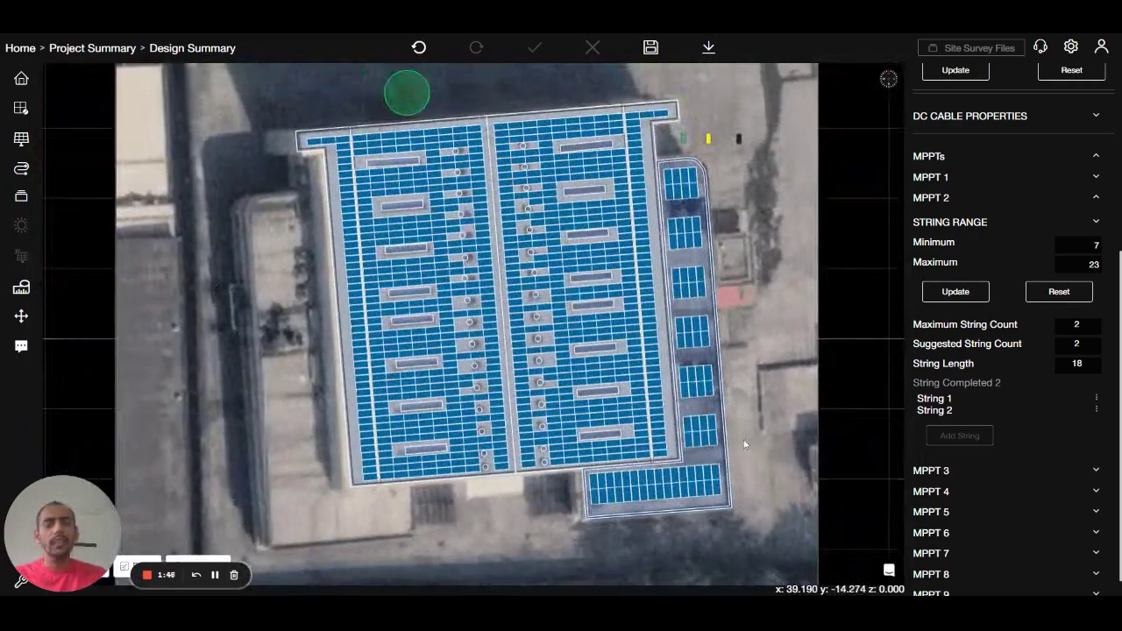
click(730, 319)
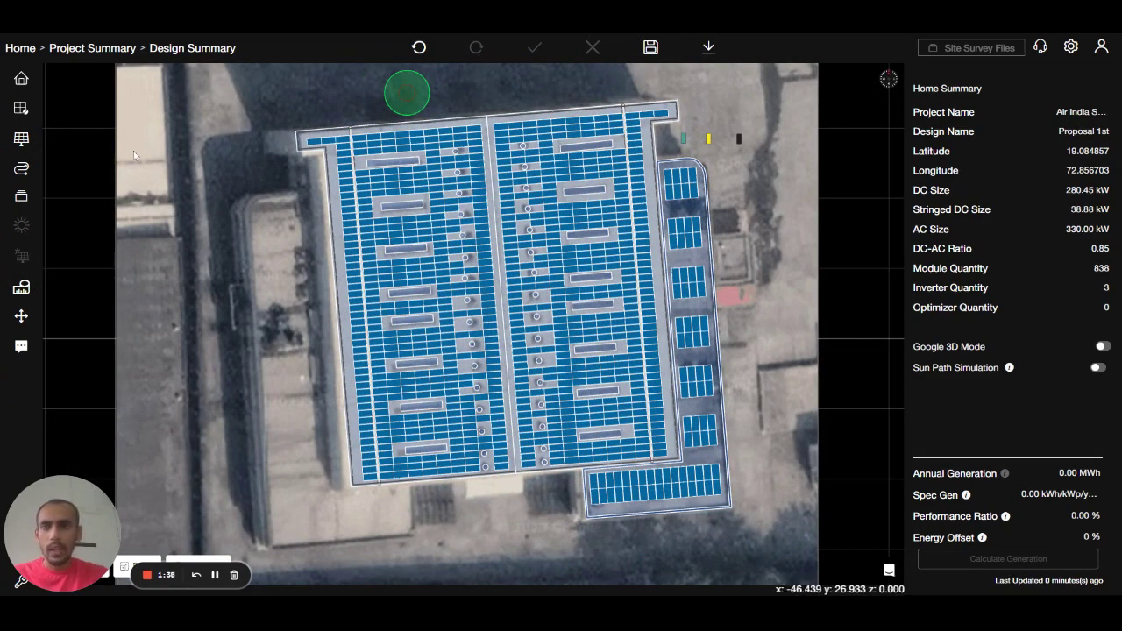
- Open the MICRO INVERTERS catalogue from the Inverter menu to add a microinverter
click(76, 196)
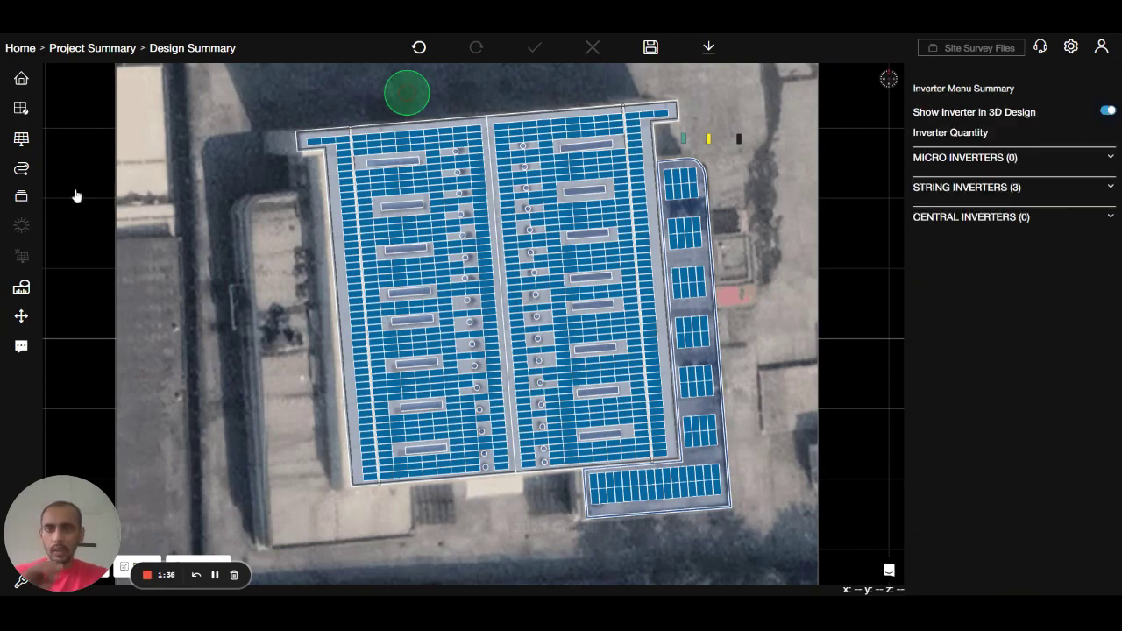
click(960, 160)
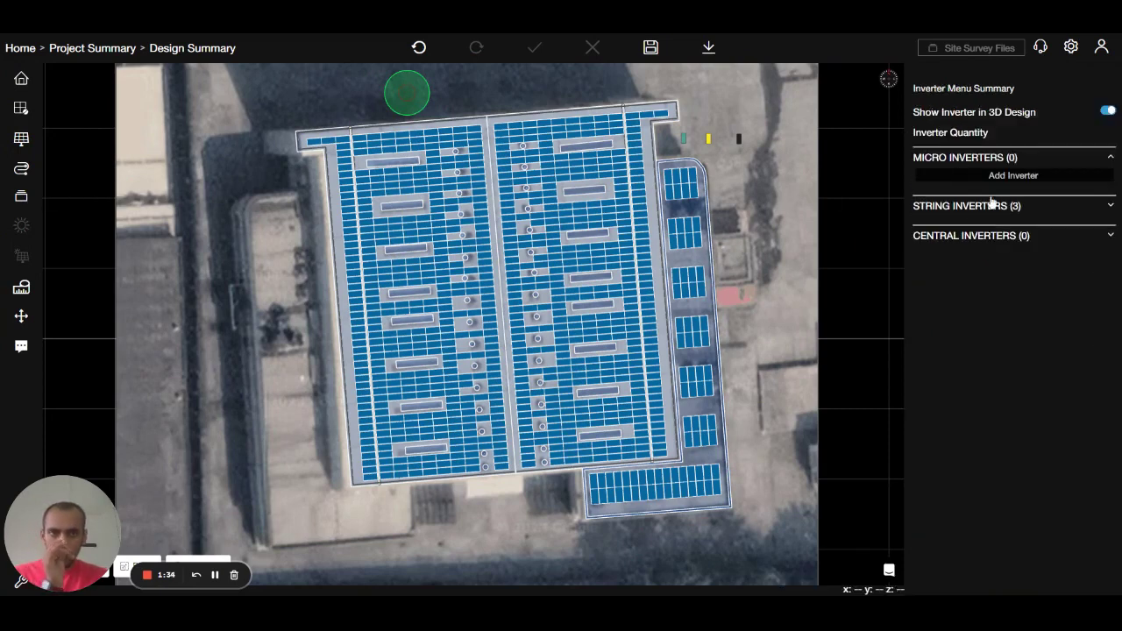
click(1002, 181)
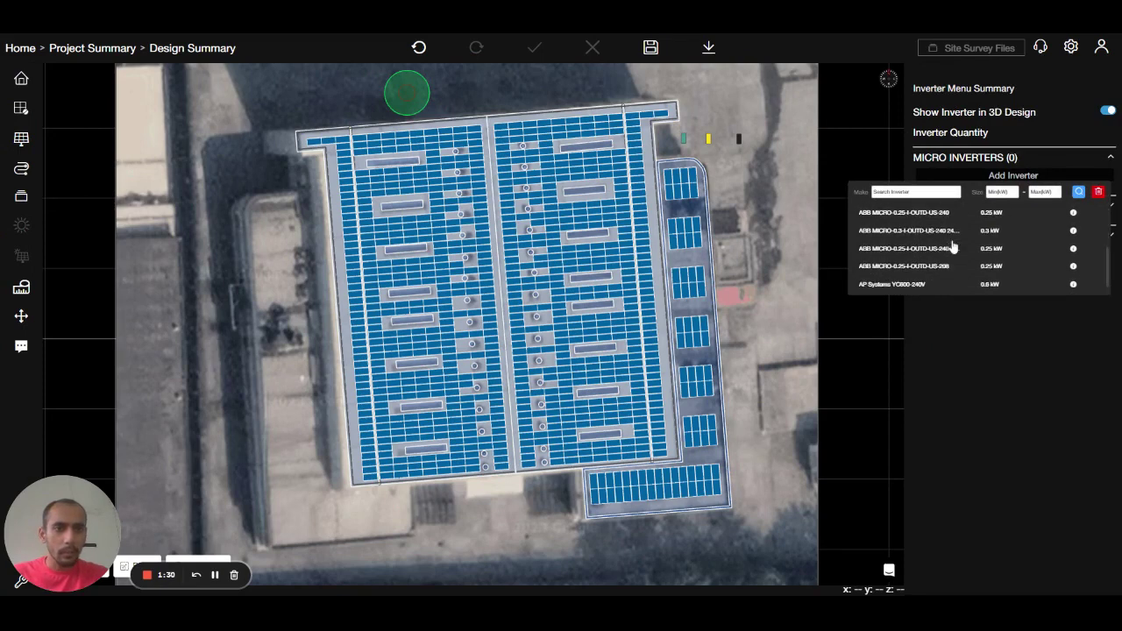
scroll(954, 248, down, 2)
scroll(953, 250, down, 3)
scroll(956, 247, down, 3)
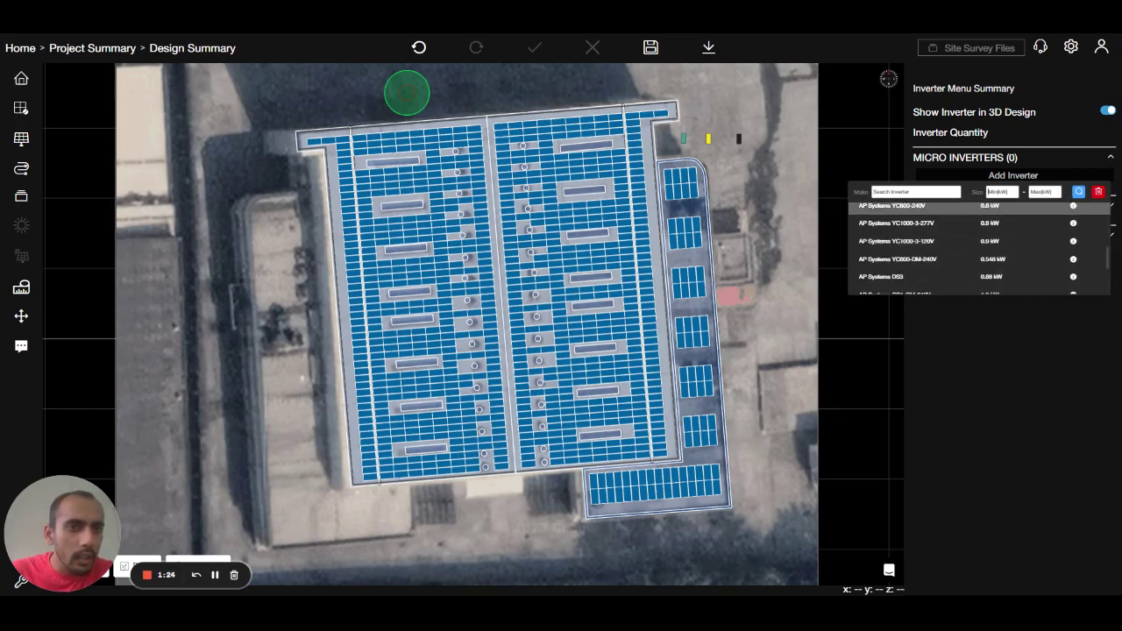
- Filter the catalogue by a Min kW size of 1, bringing Hoymiles HM-350N to the top
click(1002, 191)
text(1)
key(Return)
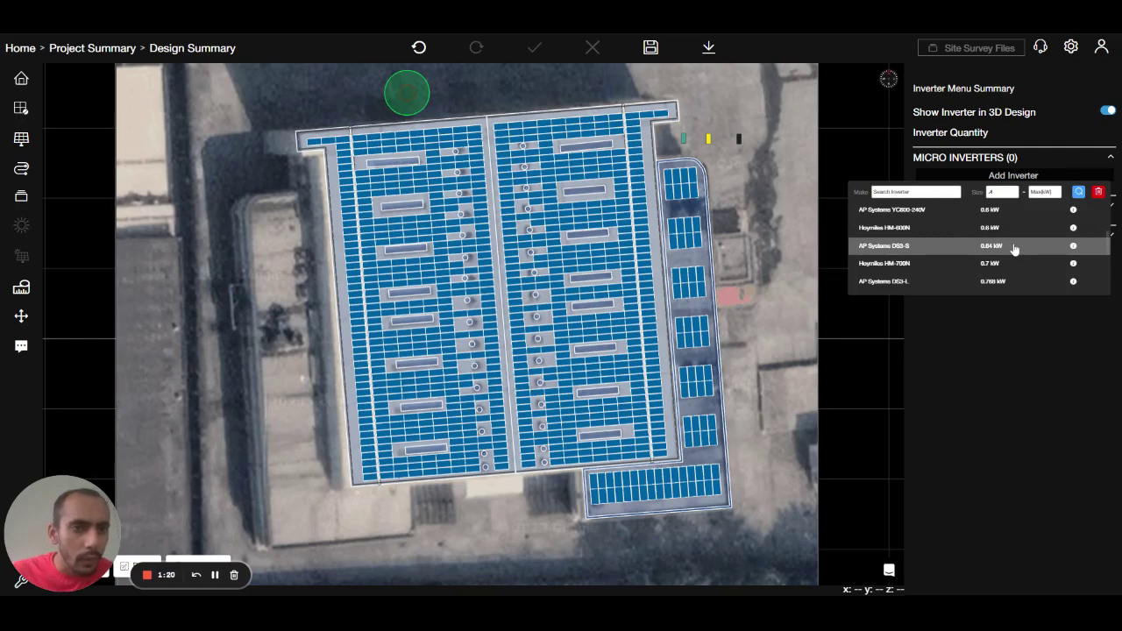
scroll(1015, 249, down, 3)
scroll(1023, 222, up, 5)
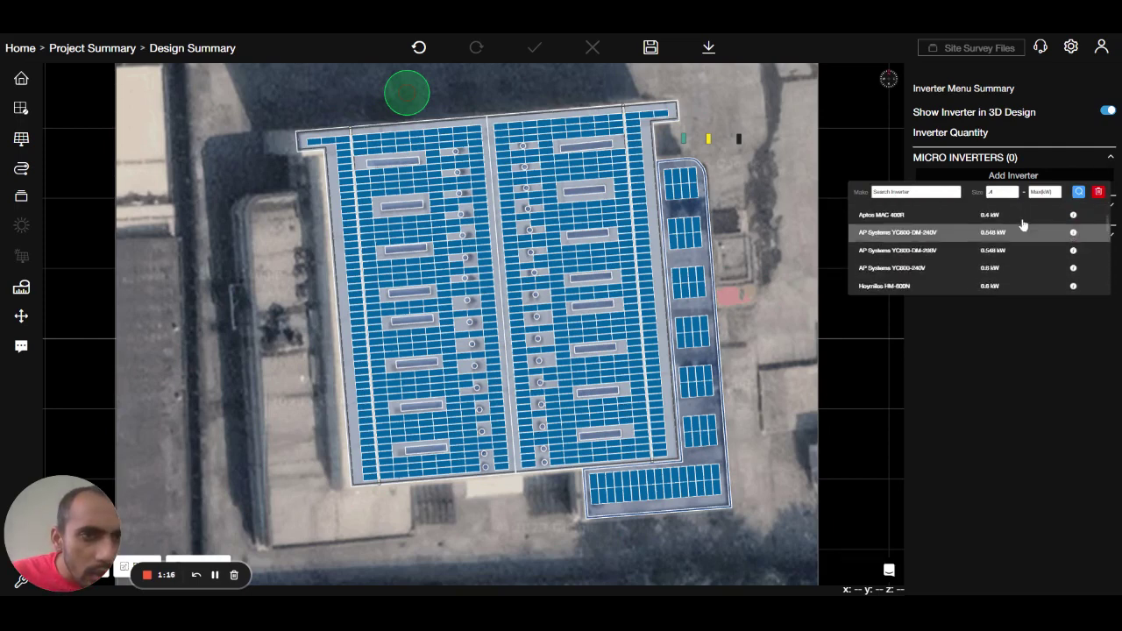
scroll(1021, 219, up, 2)
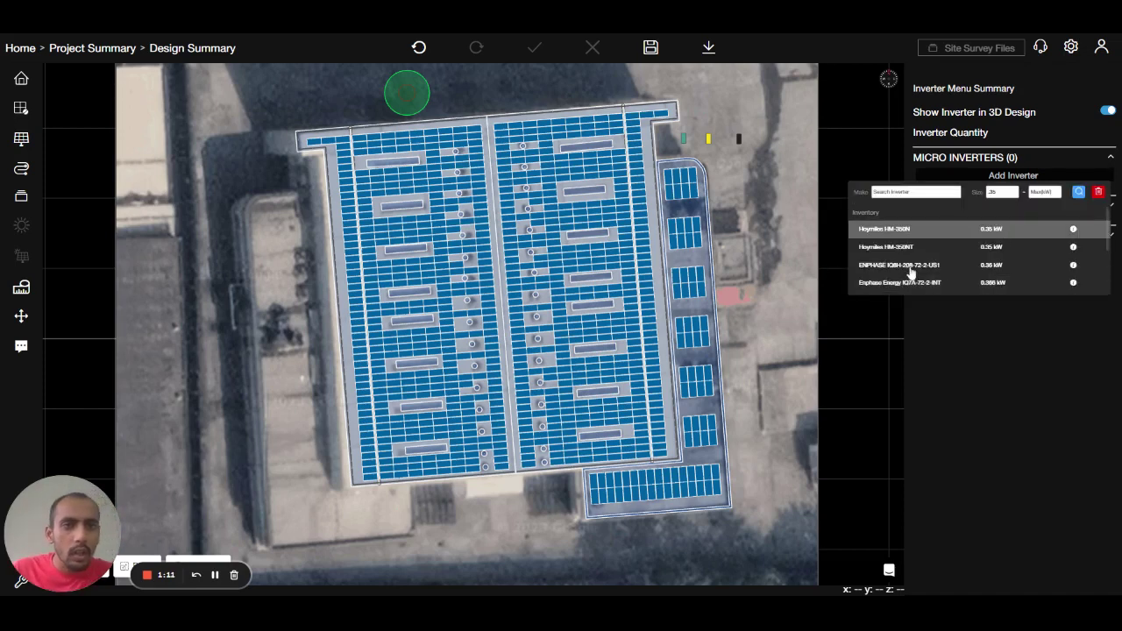
- Choose Hoymiles HM-350N and box-select 764 modules on the main roof
click(987, 230)
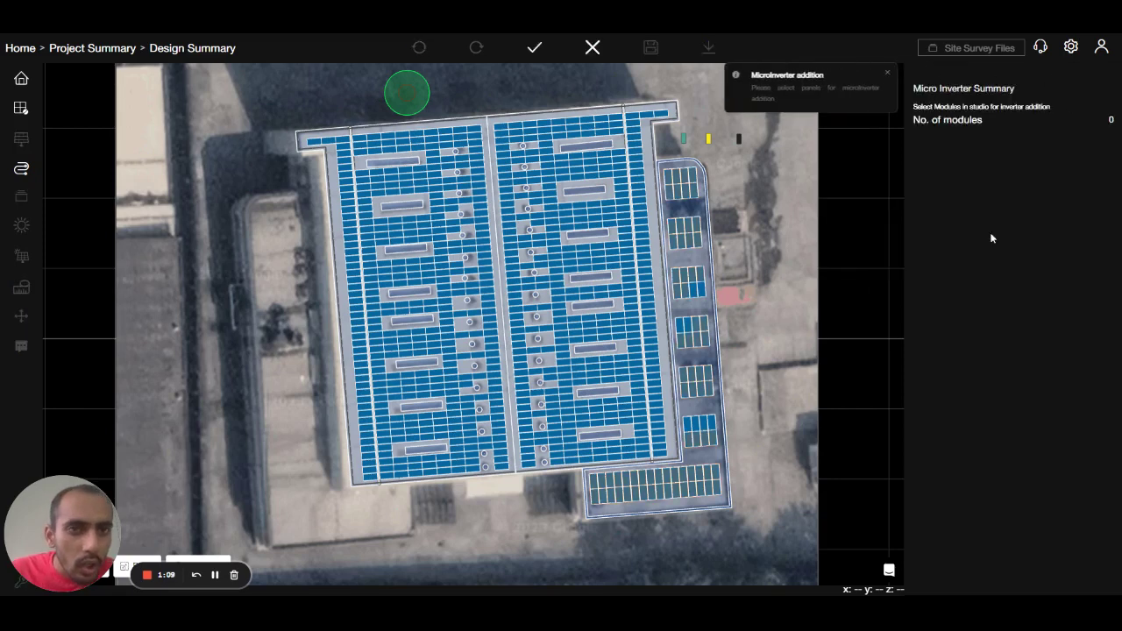
drag(223, 111, 771, 518)
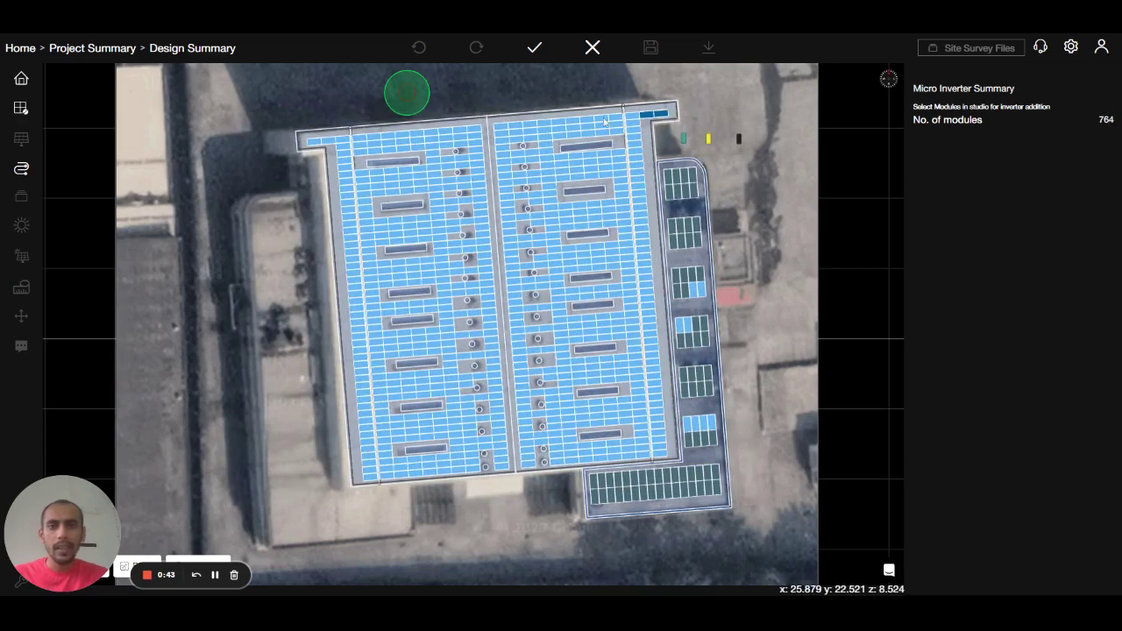
- Assign HM-350N microinverters to the 764 modules, save, and view the 767-inverter summary
click(540, 58)
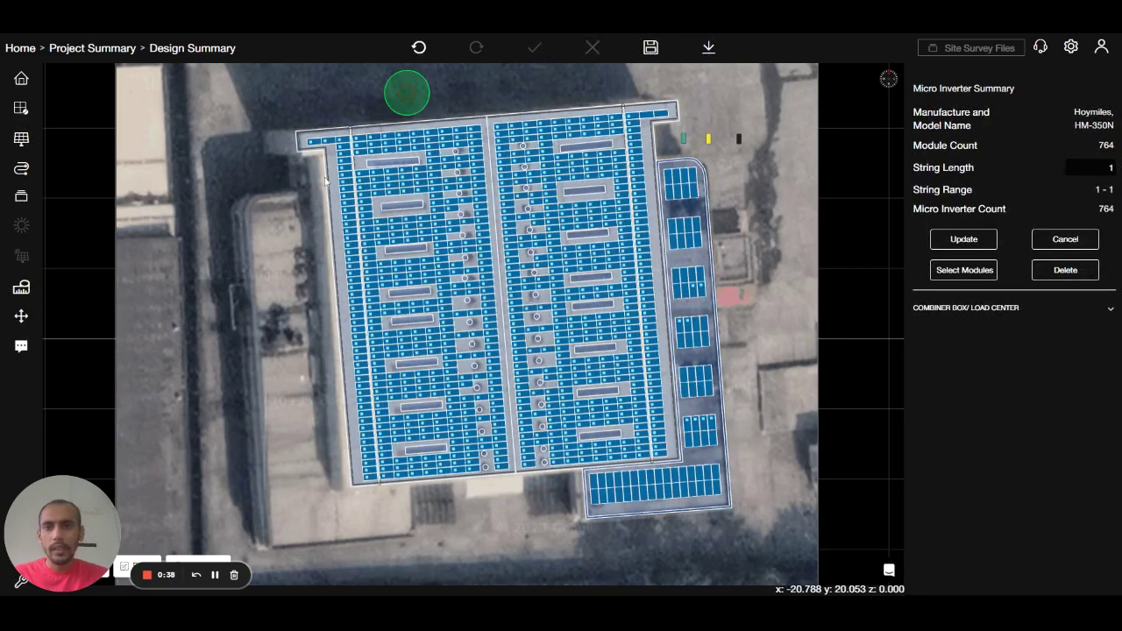
scroll(307, 149, up, 3)
scroll(263, 158, down, 2)
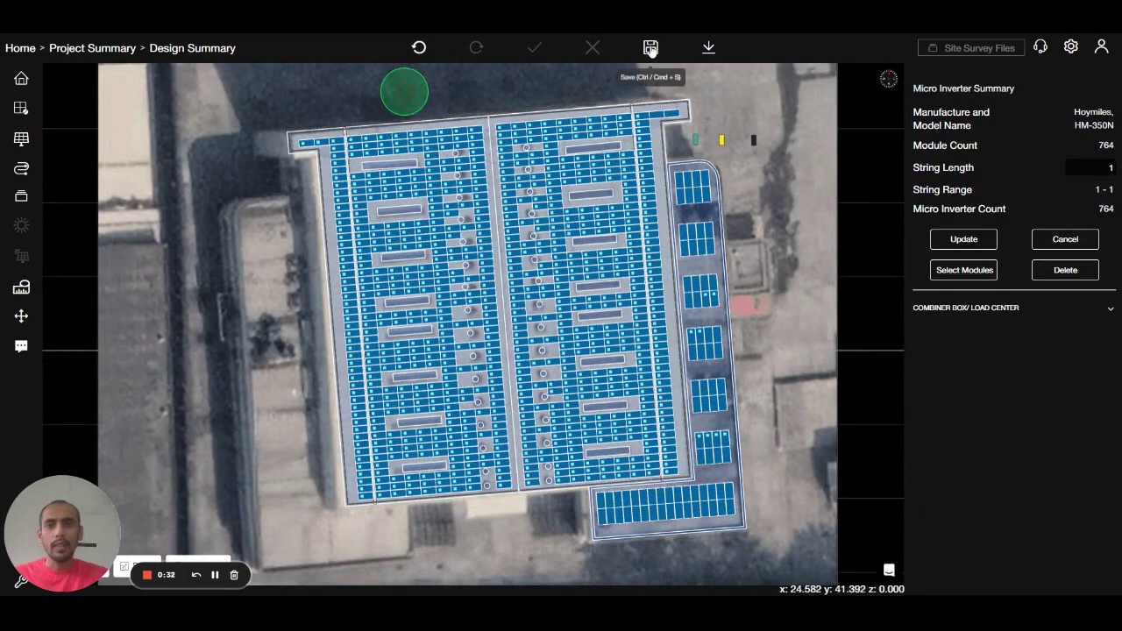
click(650, 47)
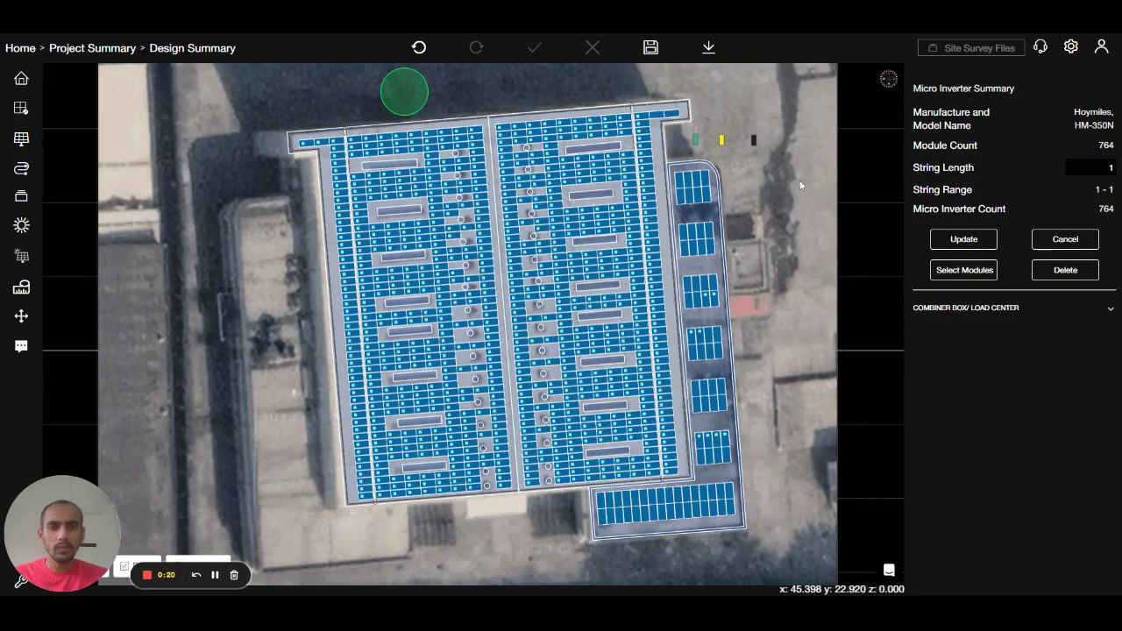
click(656, 74)
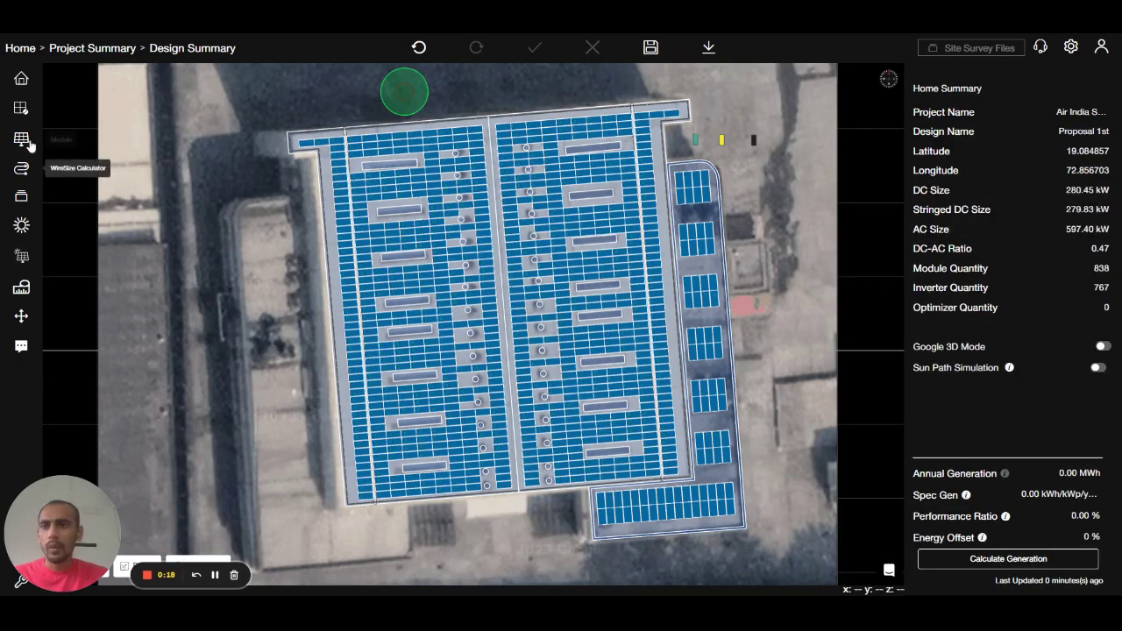